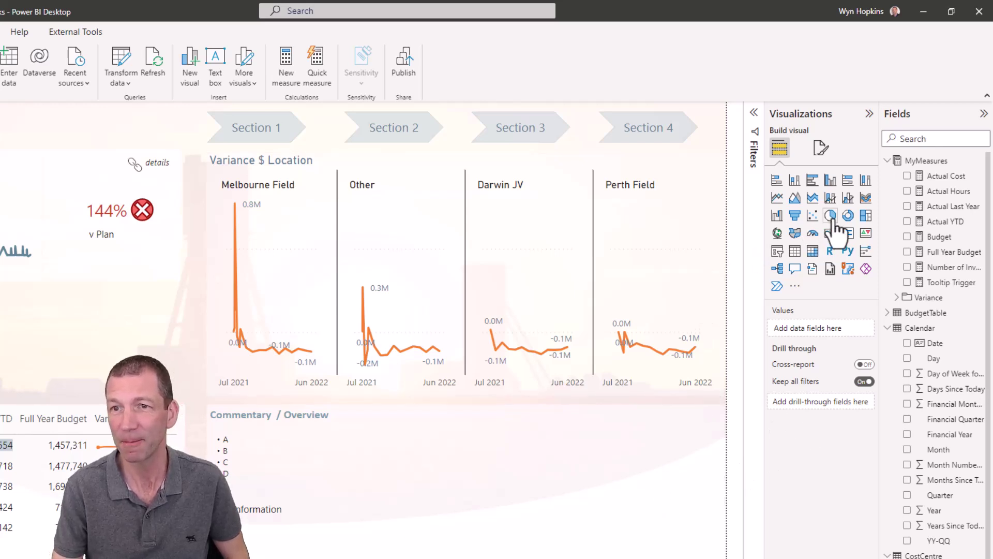
- Add a pie chart below the variance charts and plot the Tooltip Trigger measure in it
{"action": "left_click", "coordinate": [830, 215]}
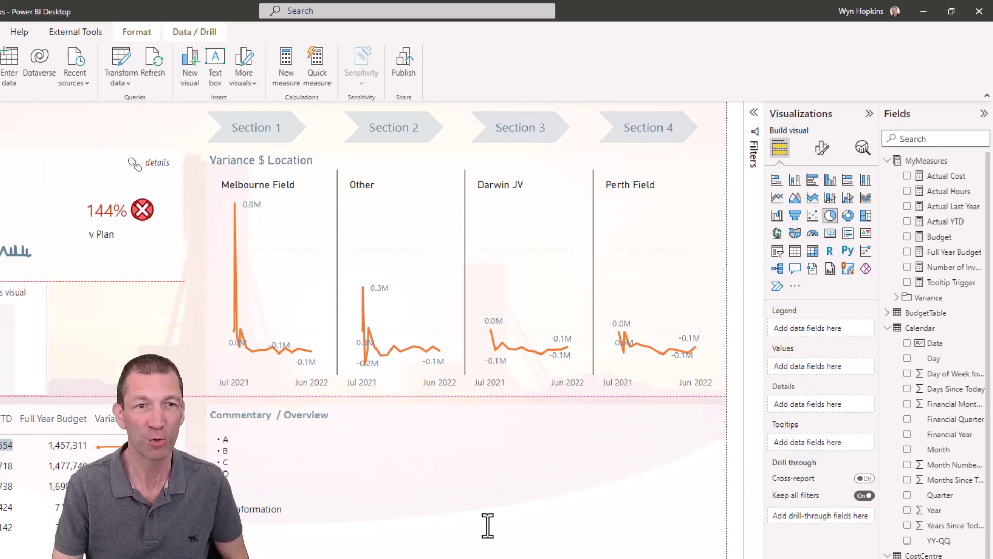
{"action": "left_click_drag", "start_coordinate": [506, 538], "coordinate": [681, 505]}
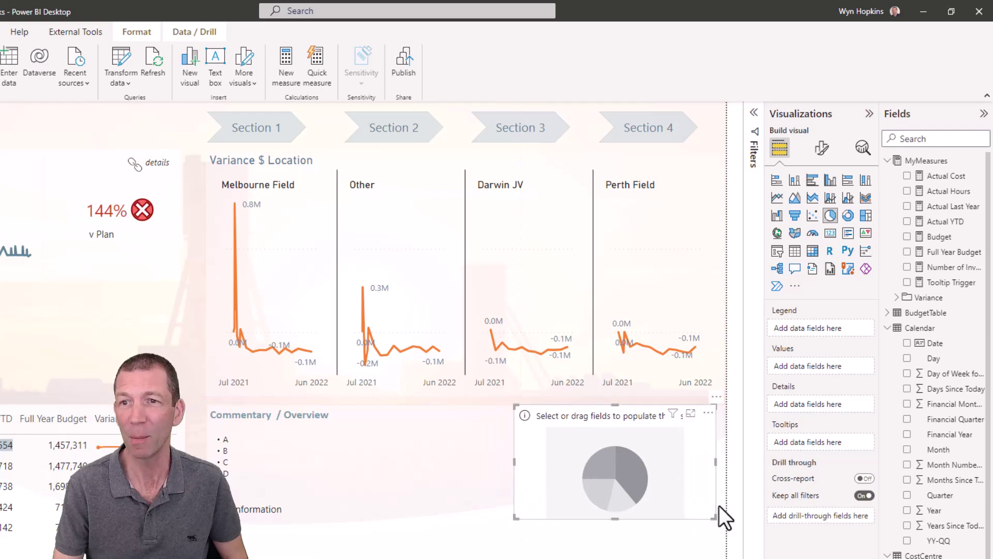
{"action": "left_click", "coordinate": [934, 282]}
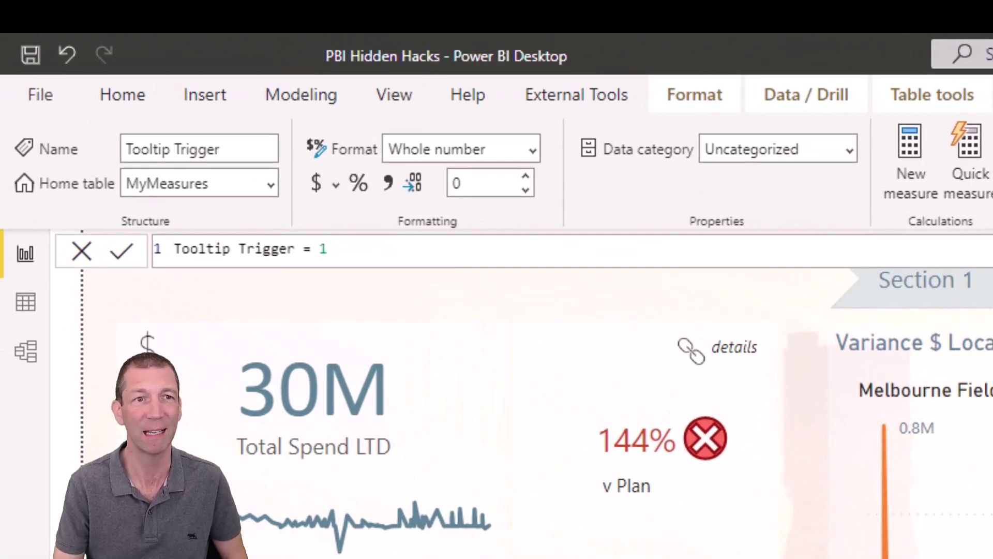
{"action": "left_click", "coordinate": [438, 251]}
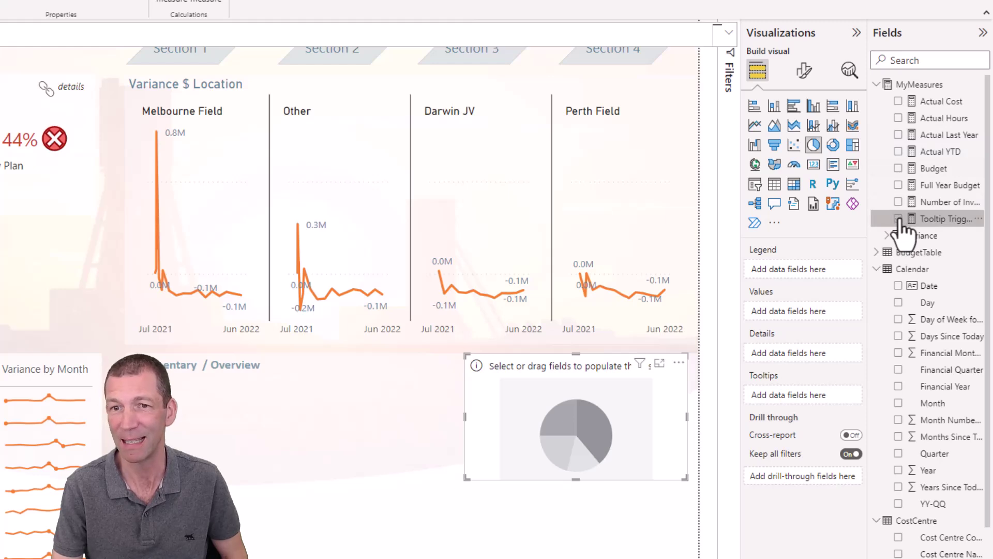
{"action": "left_click", "coordinate": [898, 218]}
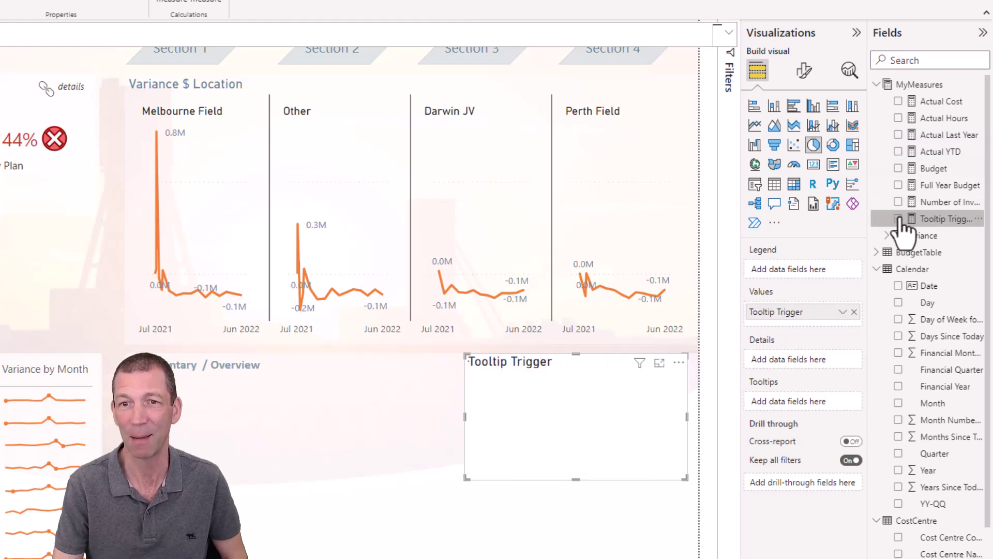
- Turn off the pie's detail labels, title and background, and shrink it to a small dot
{"action": "left_click", "coordinate": [804, 68]}
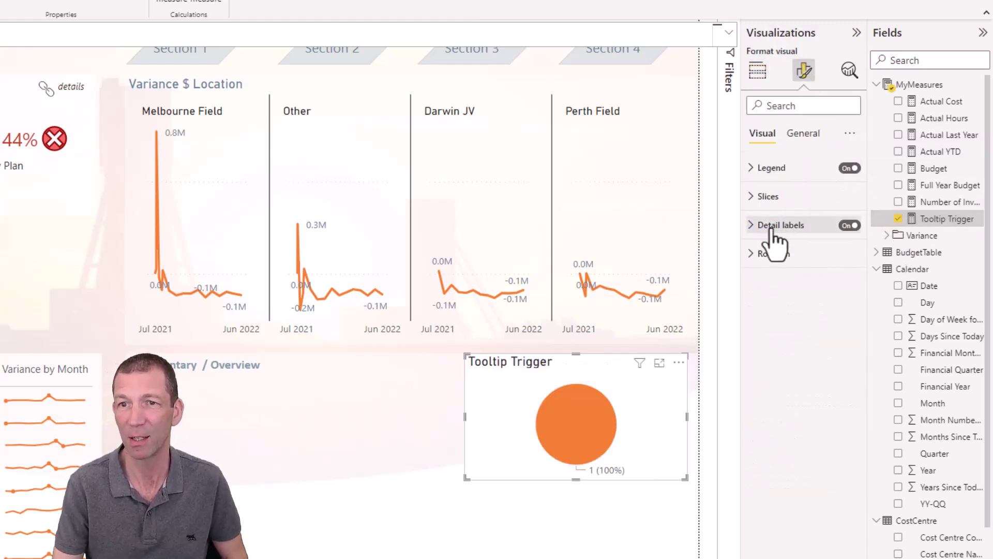
{"action": "left_click", "coordinate": [846, 225]}
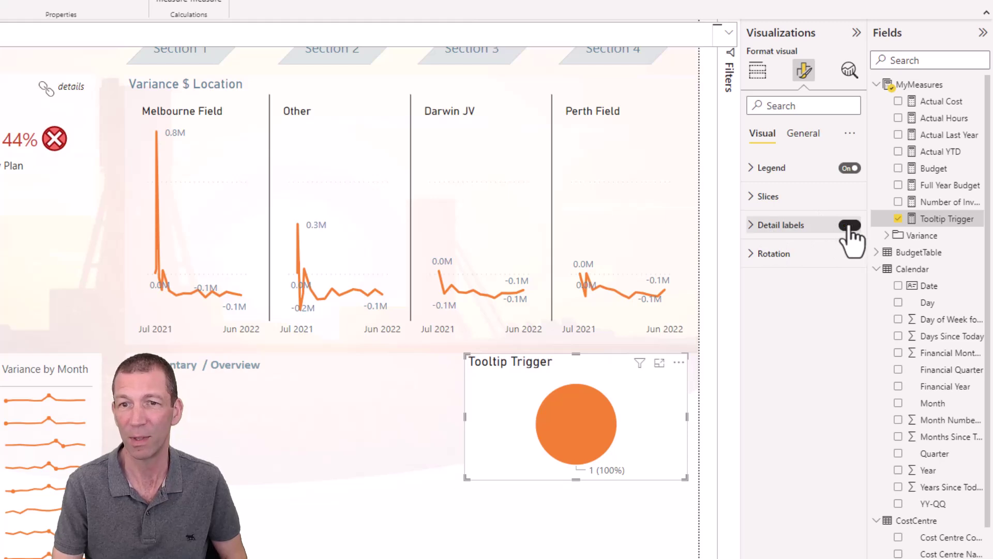
{"action": "left_click", "coordinate": [798, 134]}
{"action": "left_click", "coordinate": [848, 197]}
{"action": "left_click", "coordinate": [756, 225]}
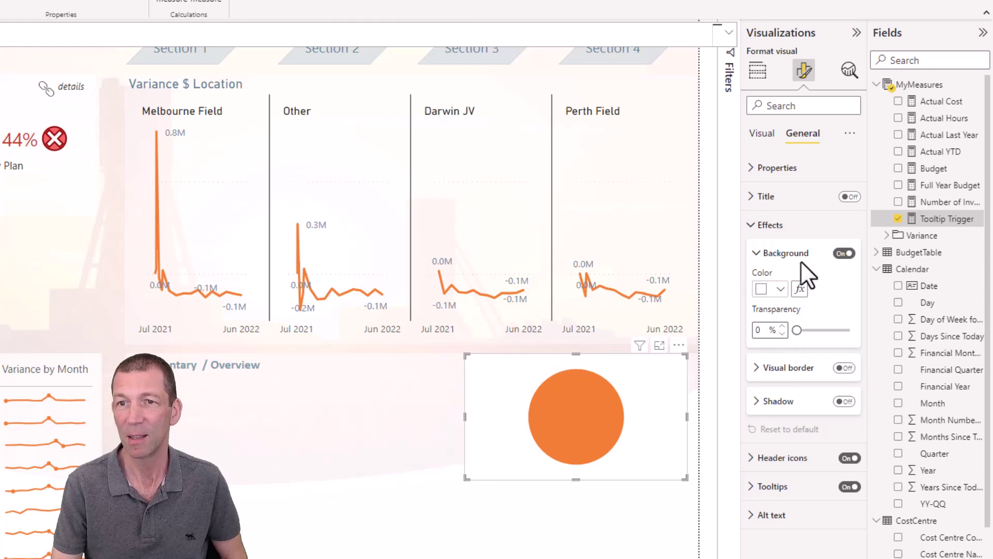
{"action": "left_click", "coordinate": [843, 254]}
{"action": "left_click", "coordinate": [843, 254]}
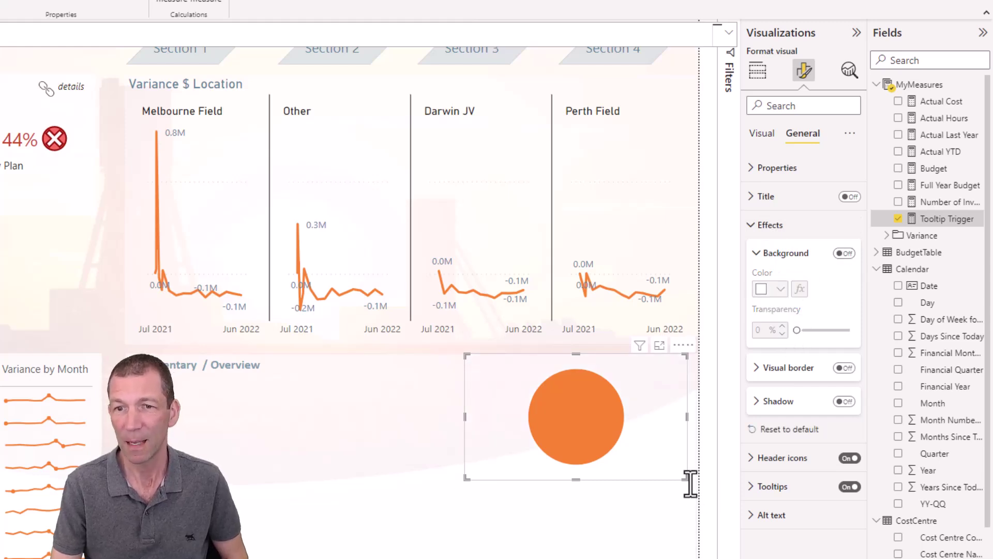
{"action": "left_click_drag", "start_coordinate": [686, 478], "coordinate": [666, 371]}
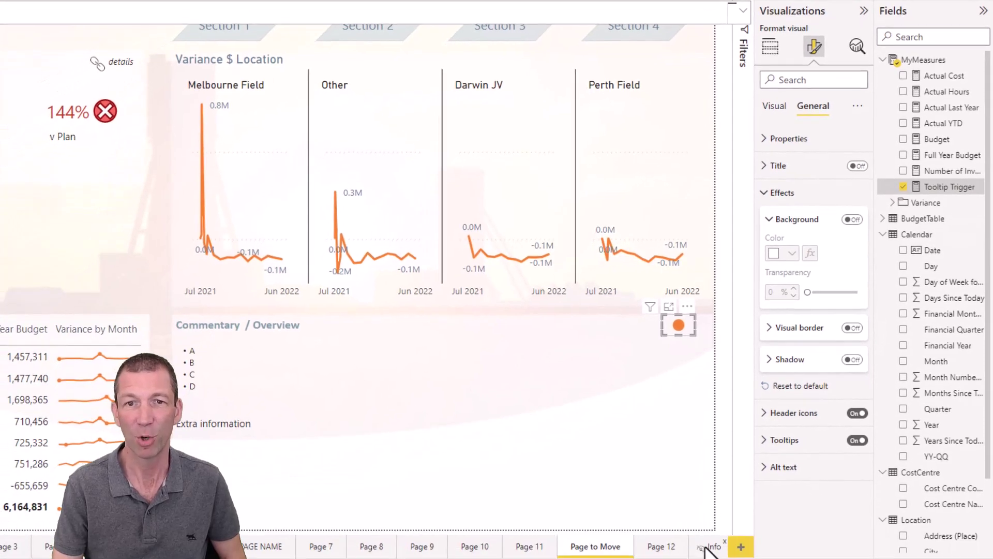
- Make Tooltip Trigger the Info page's tooltip field, then return to the main report page
{"action": "left_click", "coordinate": [711, 547]}
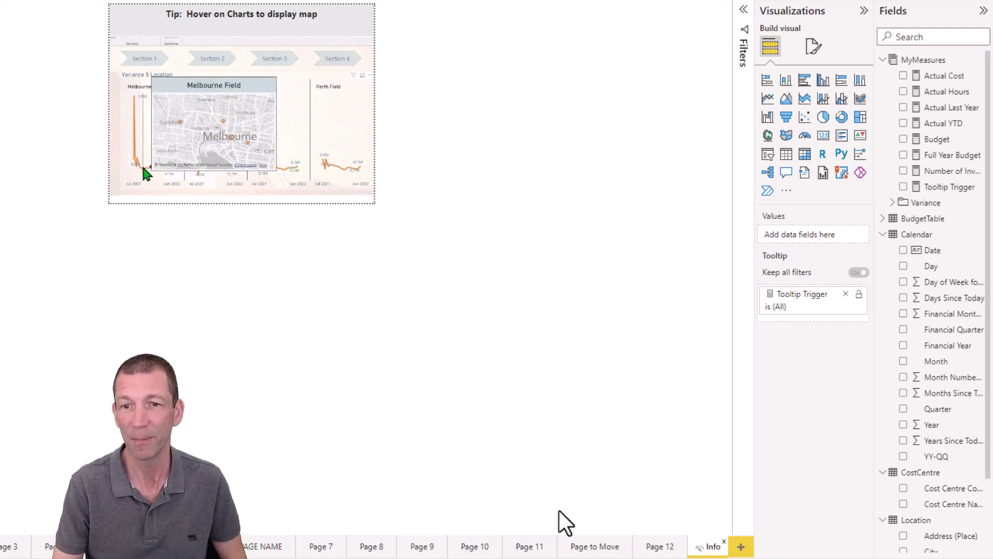
{"action": "left_click_drag", "start_coordinate": [604, 547], "coordinate": [811, 311]}
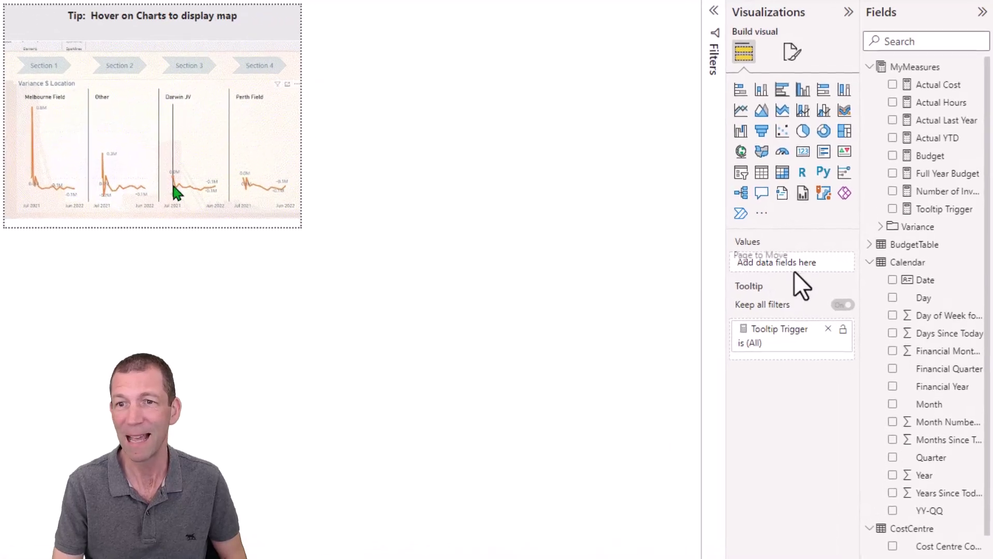
{"action": "left_click_drag", "start_coordinate": [790, 350], "coordinate": [277, 537]}
{"action": "left_click", "coordinate": [276, 537]}
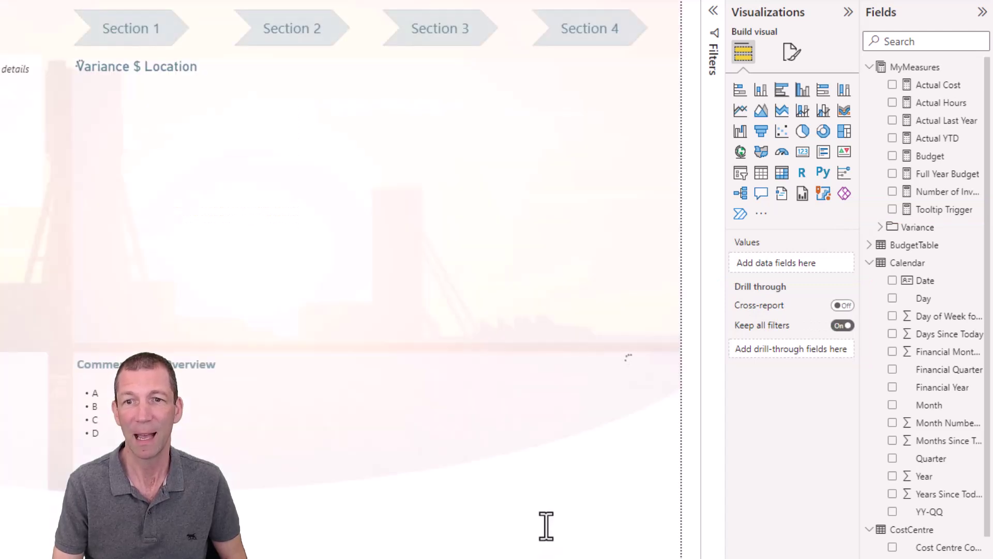
- Display the Info tooltip page and its map tip over the orange Tooltip Trigger dot
{"action": "mouse_move", "coordinate": [641, 365]}
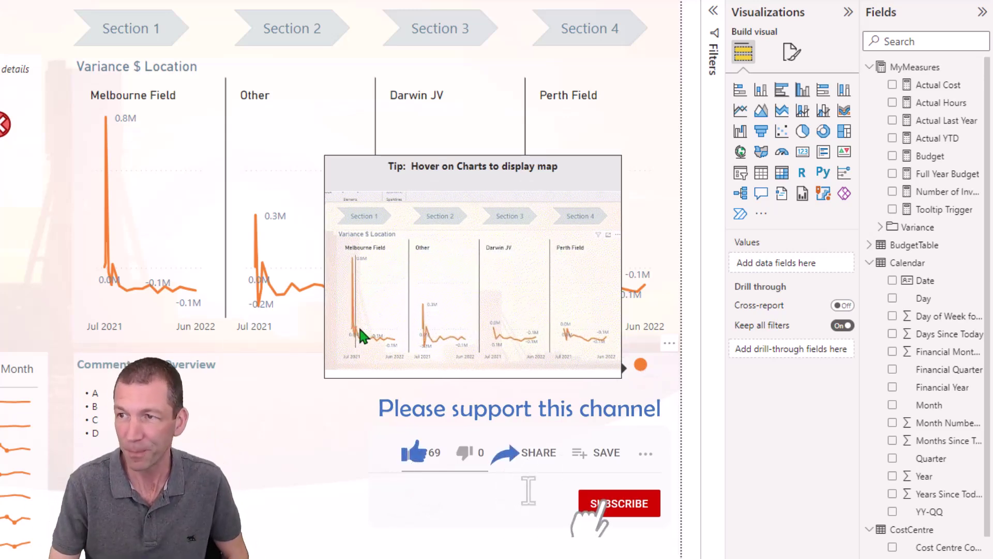
- Close the map tip and move the orange dot into the Commentary / Overview box's top-right corner
{"action": "left_click", "coordinate": [640, 406]}
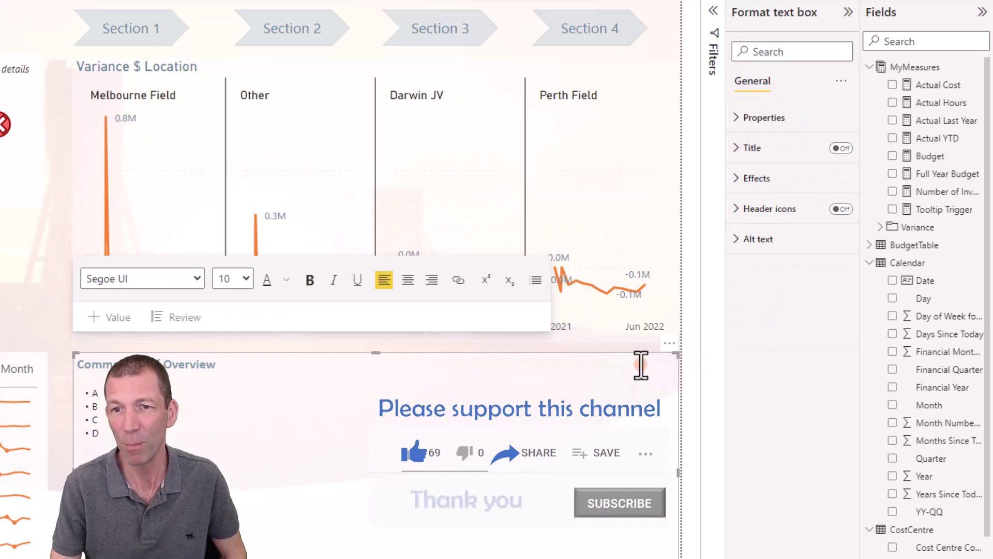
{"action": "left_click", "coordinate": [655, 346]}
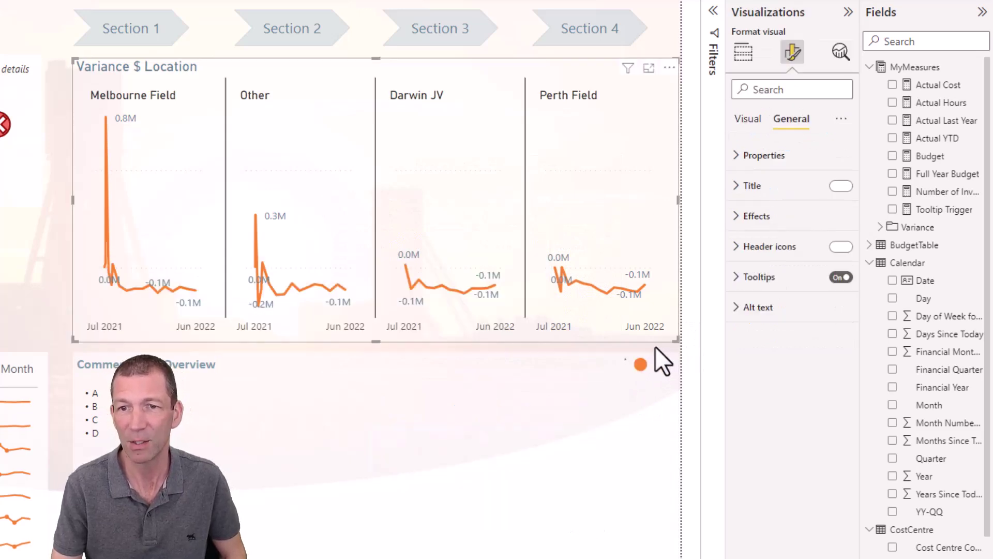
{"action": "left_click", "coordinate": [659, 353]}
{"action": "left_click", "coordinate": [641, 363]}
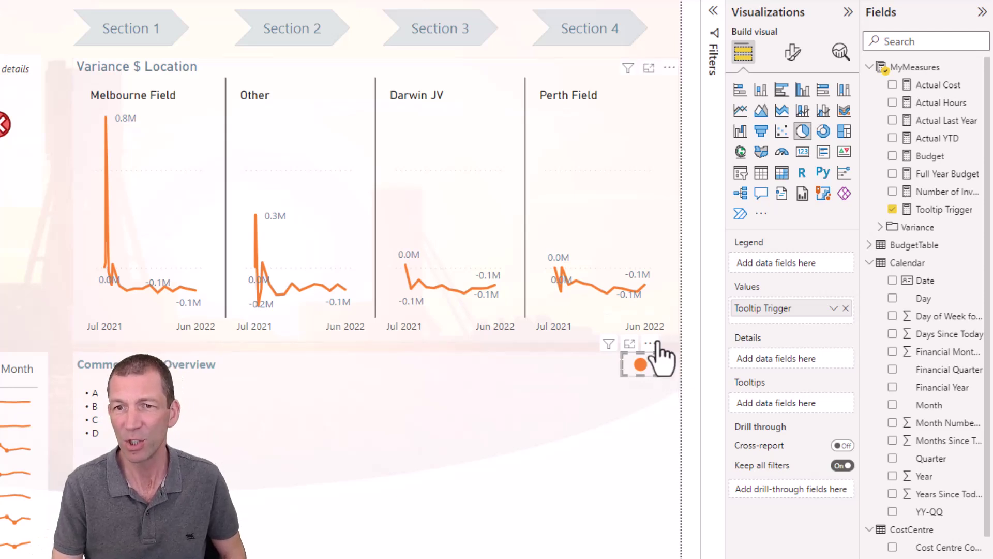
{"action": "left_click_drag", "start_coordinate": [653, 351], "coordinate": [638, 375]}
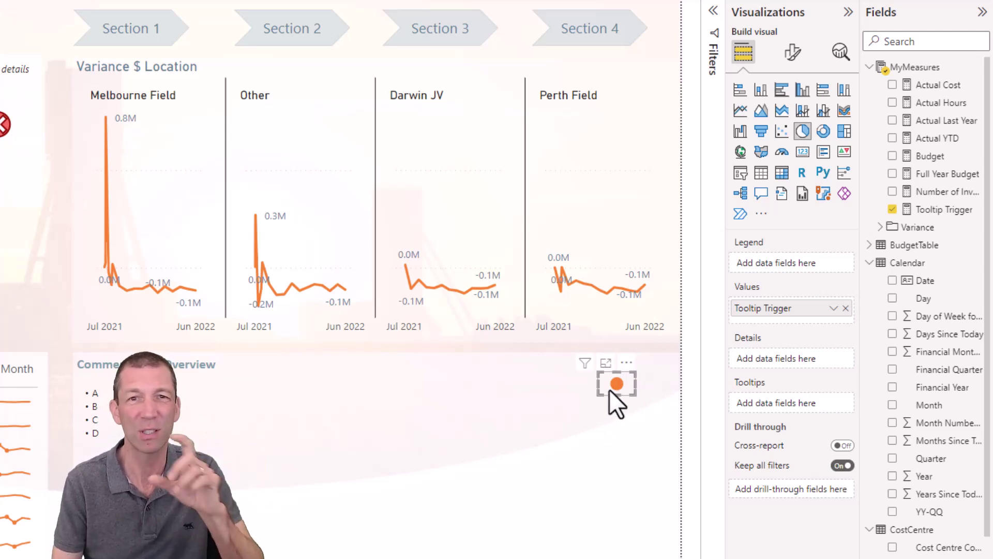
{"action": "left_click_drag", "start_coordinate": [627, 363], "coordinate": [666, 343]}
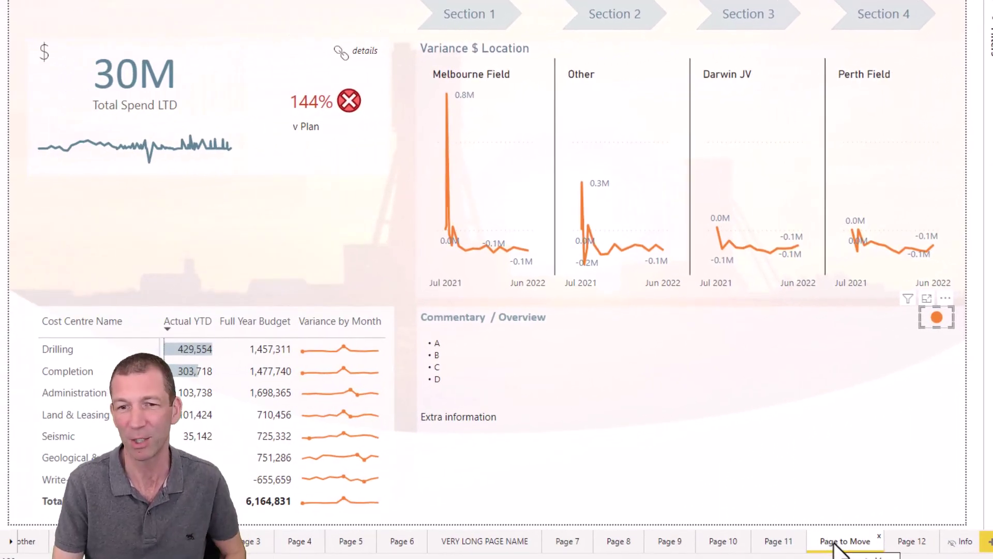
- Move the Page to Move tab to the first position in the page tab bar
{"action": "left_click_drag", "start_coordinate": [846, 549], "coordinate": [49, 549]}
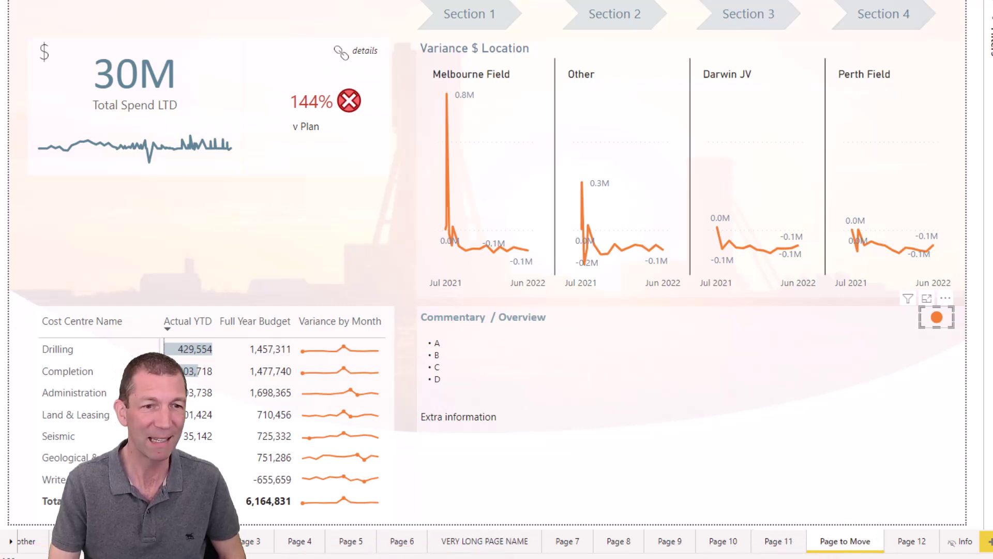
{"action": "left_click_drag", "start_coordinate": [239, 521], "coordinate": [851, 539]}
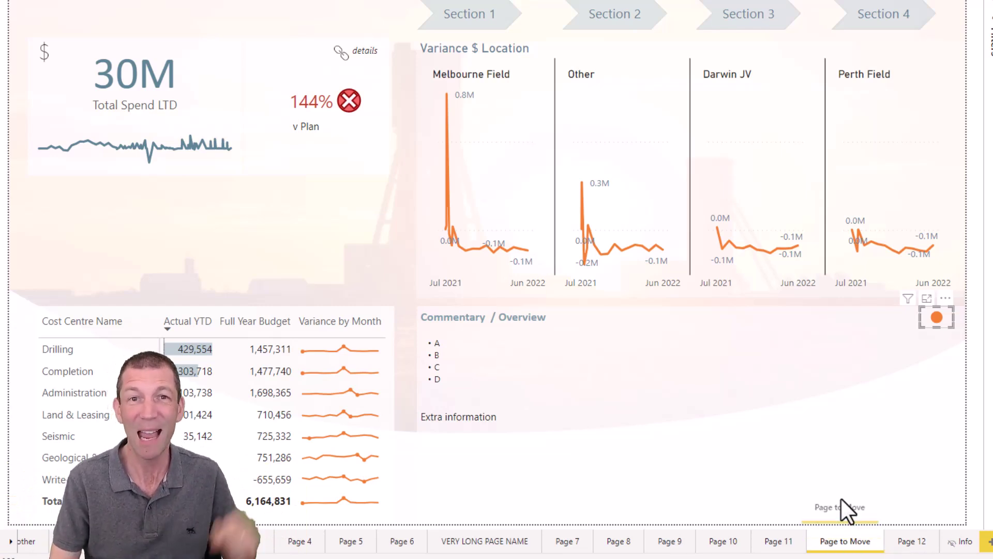
{"action": "left_click_drag", "start_coordinate": [841, 499], "coordinate": [56, 552]}
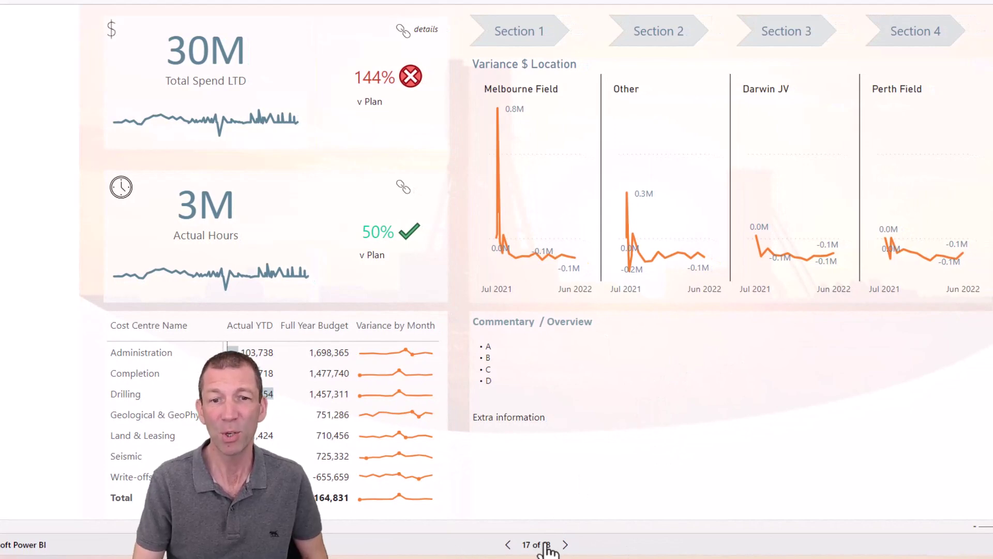
- Open the page list from the '17 of 18' counter and scroll through the report pages
{"action": "left_click", "coordinate": [545, 545]}
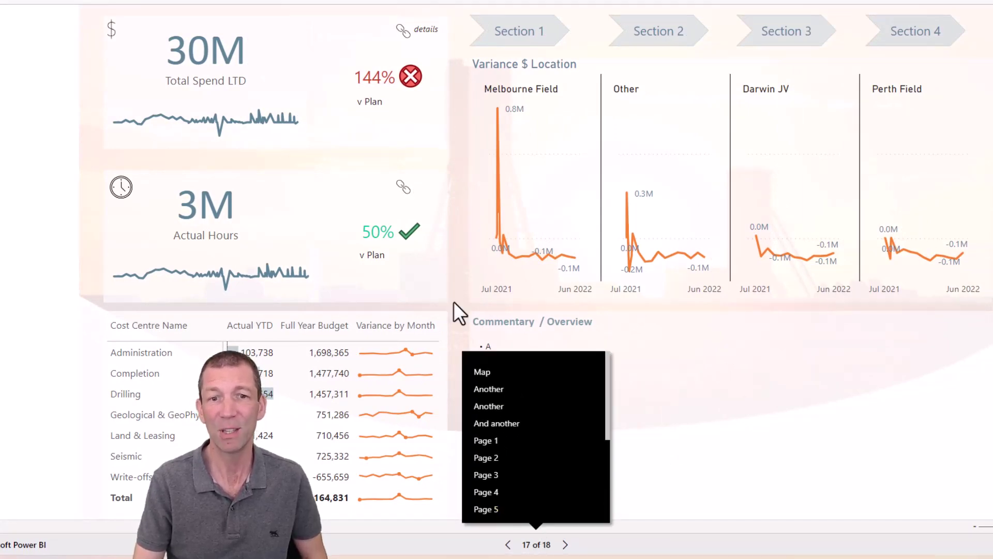
{"action": "scroll", "coordinate": [527, 432], "scroll_direction": "down", "scroll_amount": 1}
{"action": "scroll", "coordinate": [526, 432], "scroll_direction": "down", "scroll_amount": 3}
{"action": "scroll", "coordinate": [506, 494], "scroll_direction": "up", "scroll_amount": 4}
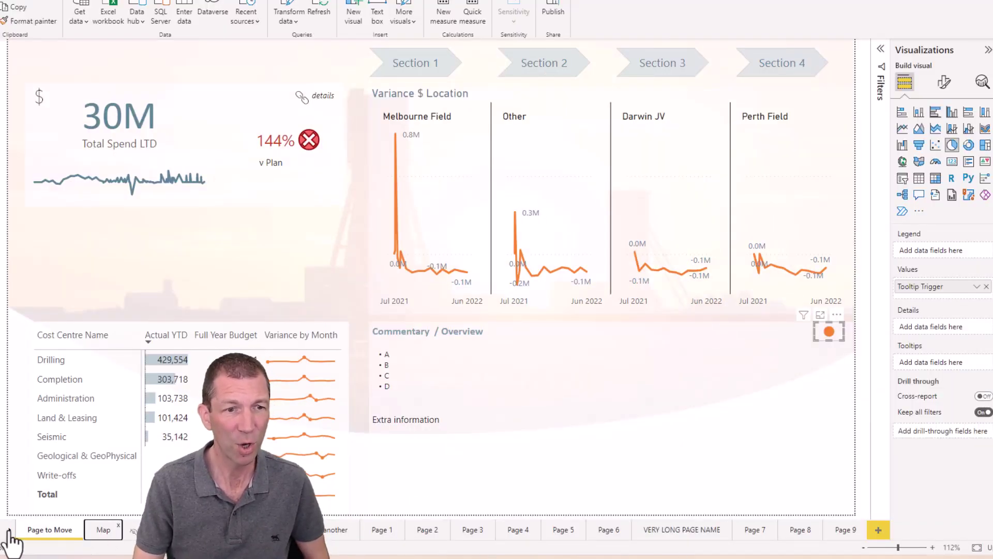
- On Page 12, change the Year slicer style from a range to List
{"action": "scroll", "coordinate": [9, 538], "scroll_direction": "down", "scroll_amount": 3}
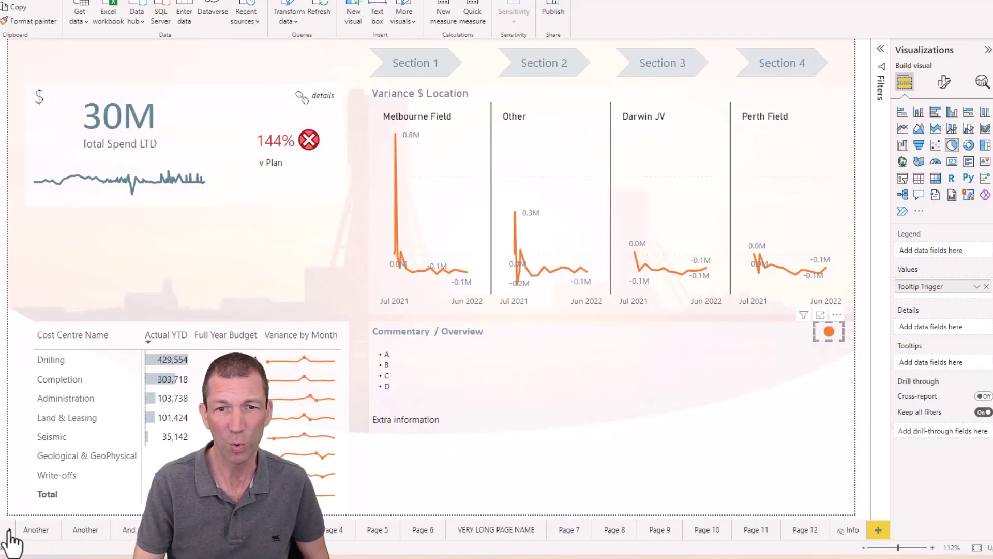
{"action": "left_click", "coordinate": [808, 525]}
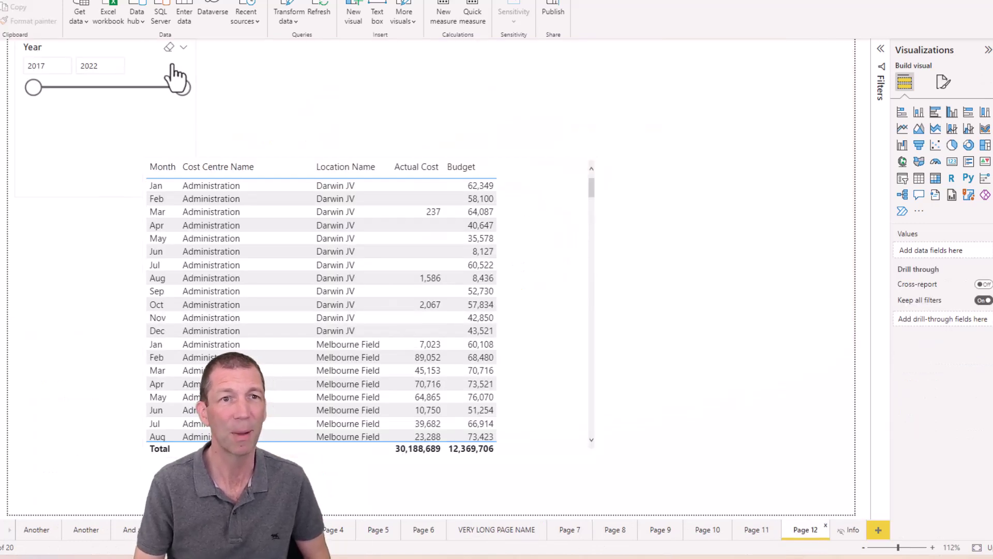
{"action": "left_click", "coordinate": [142, 48]}
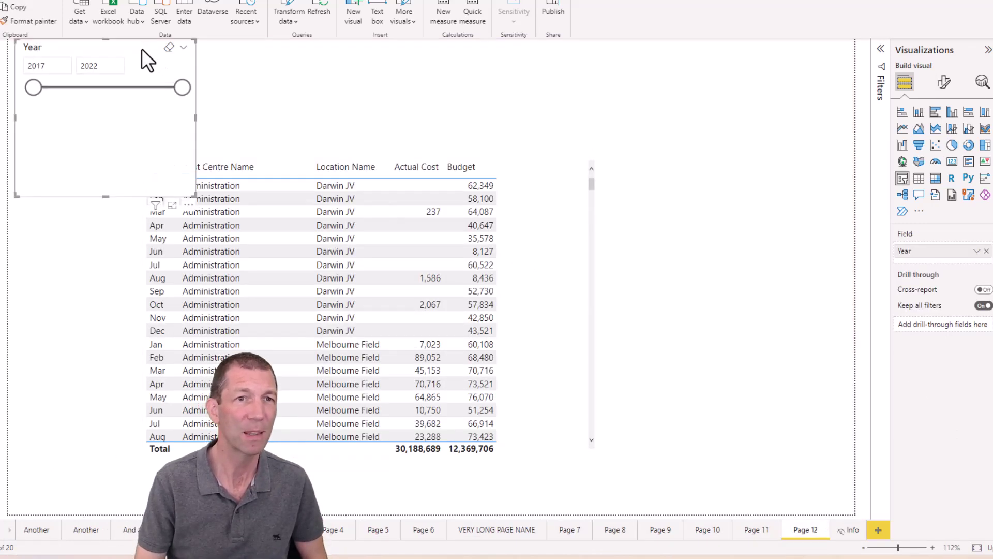
{"action": "left_click", "coordinate": [183, 49]}
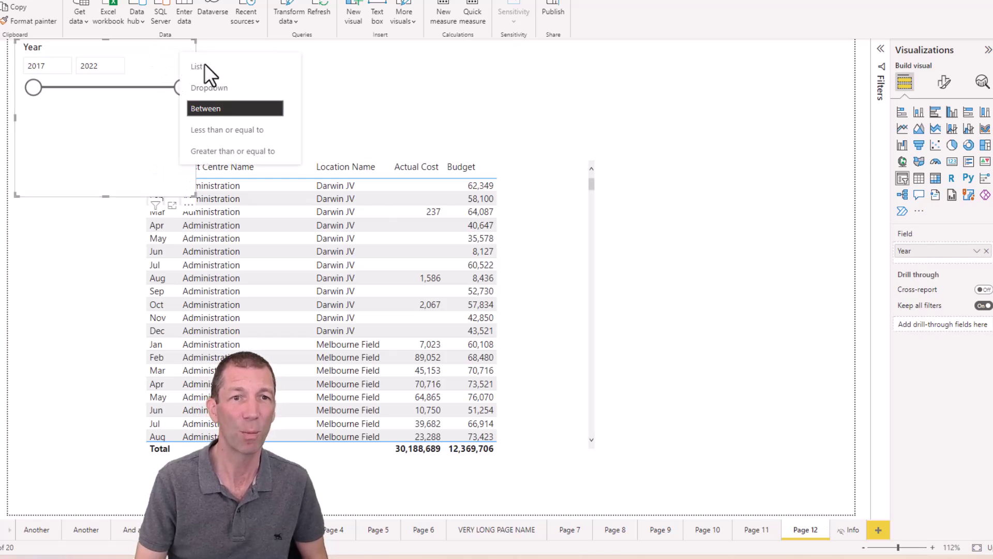
{"action": "left_click", "coordinate": [230, 83]}
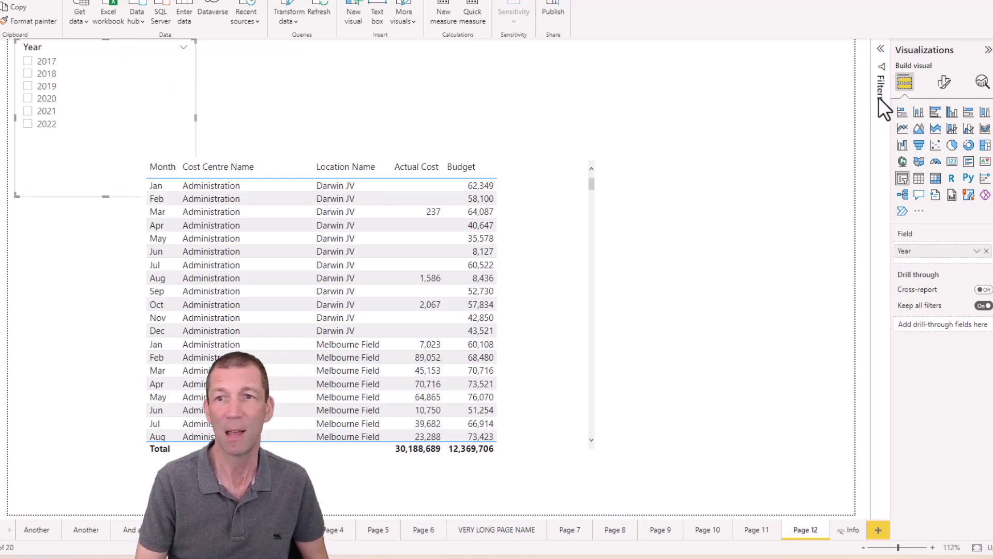
- Set the Year slicer orientation to Horizontal and stretch it into one wide row
{"action": "left_click", "coordinate": [944, 82]}
{"action": "left_click", "coordinate": [923, 165]}
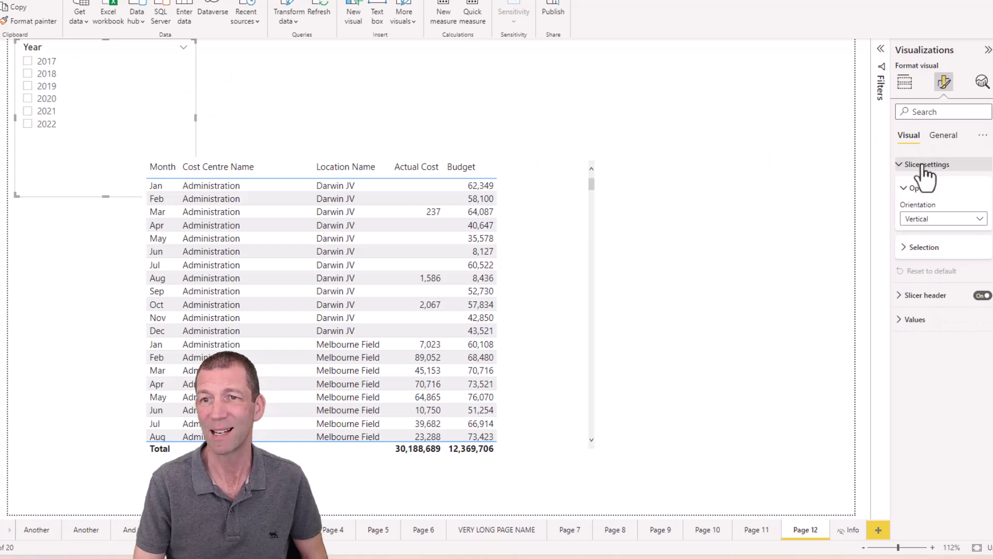
{"action": "left_click", "coordinate": [925, 219]}
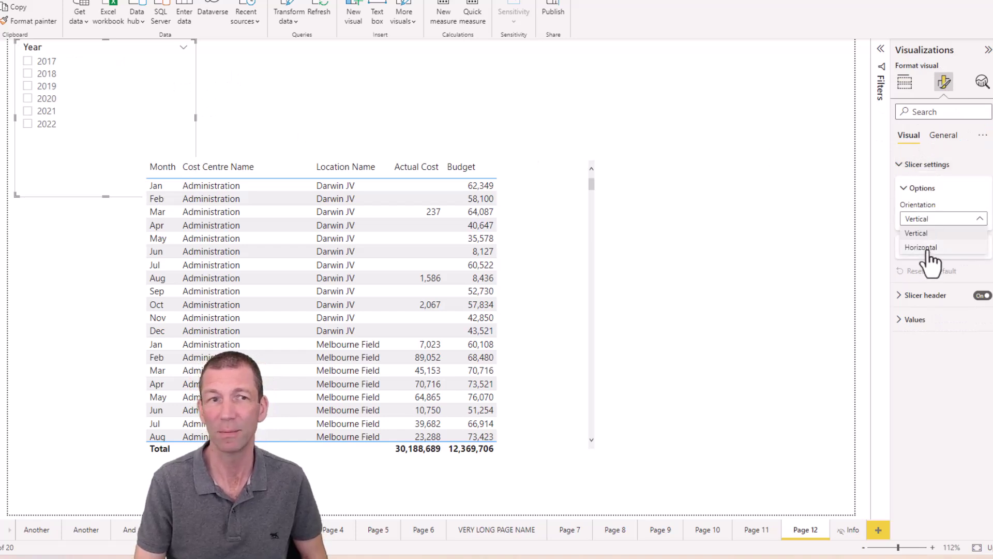
{"action": "left_click", "coordinate": [926, 248]}
{"action": "left_click_drag", "start_coordinate": [195, 195], "coordinate": [355, 91]}
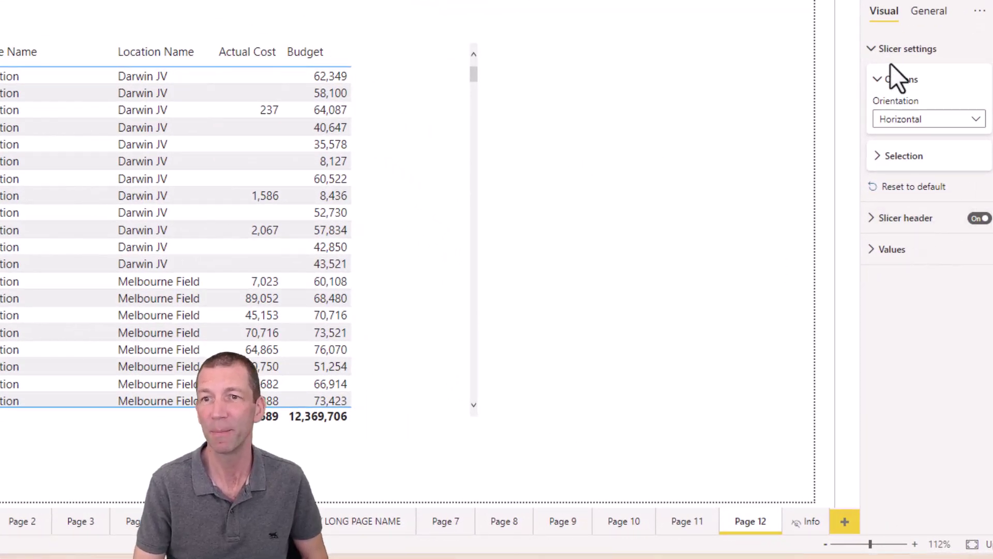
- Give the year button values light grey Bottom and Right borders
{"action": "left_click", "coordinate": [879, 249]}
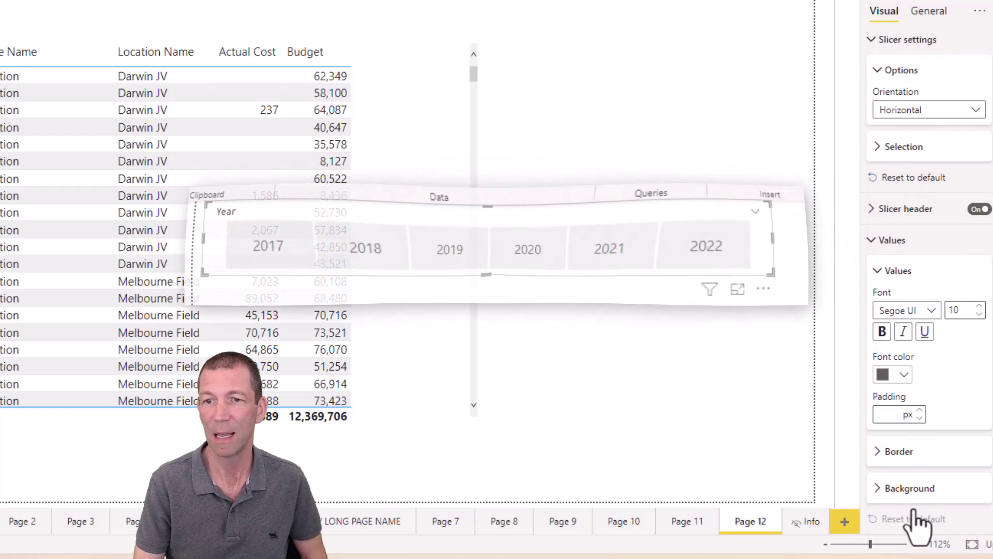
{"action": "left_click", "coordinate": [900, 455]}
{"action": "scroll", "coordinate": [937, 427], "scroll_direction": "down", "scroll_amount": 3}
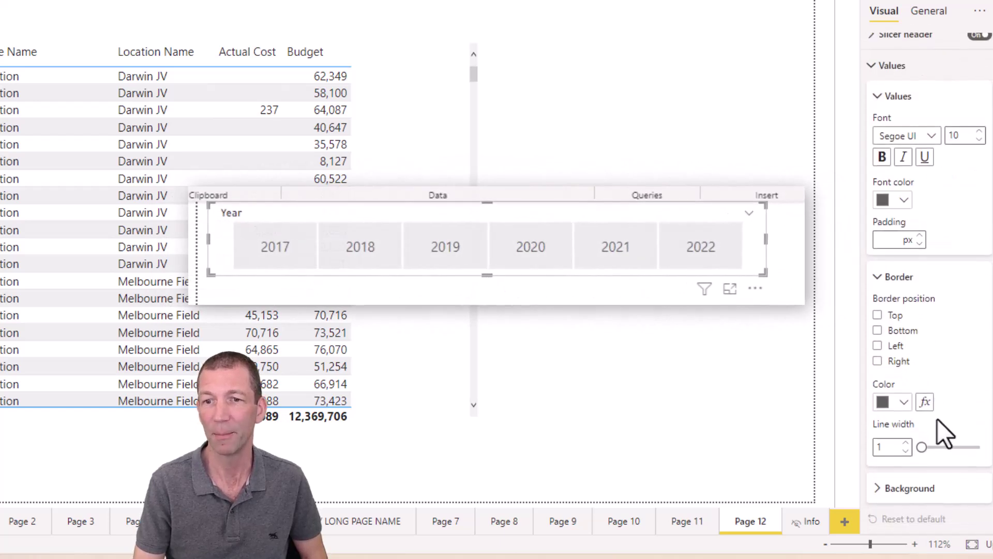
{"action": "left_click", "coordinate": [903, 402]}
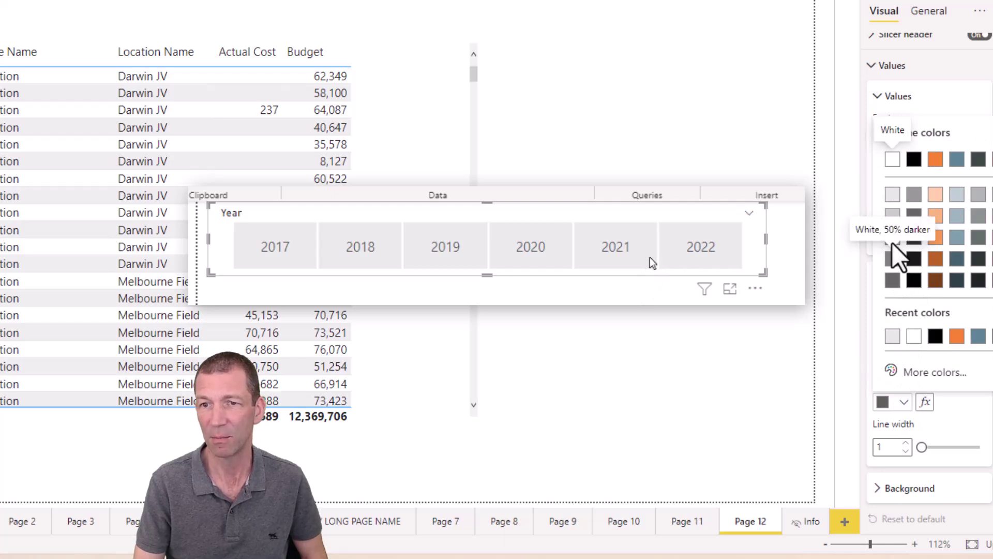
{"action": "left_click", "coordinate": [892, 257]}
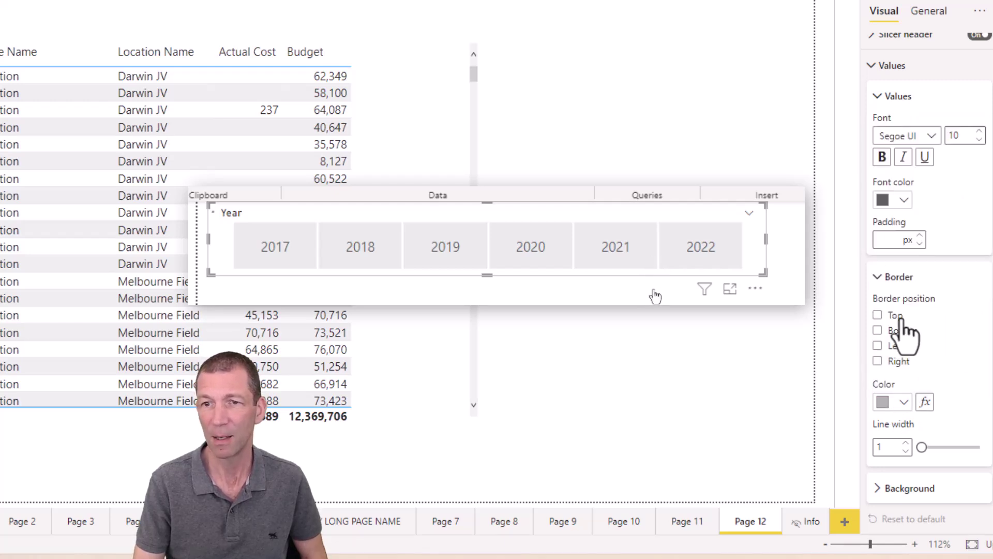
{"action": "left_click", "coordinate": [878, 331]}
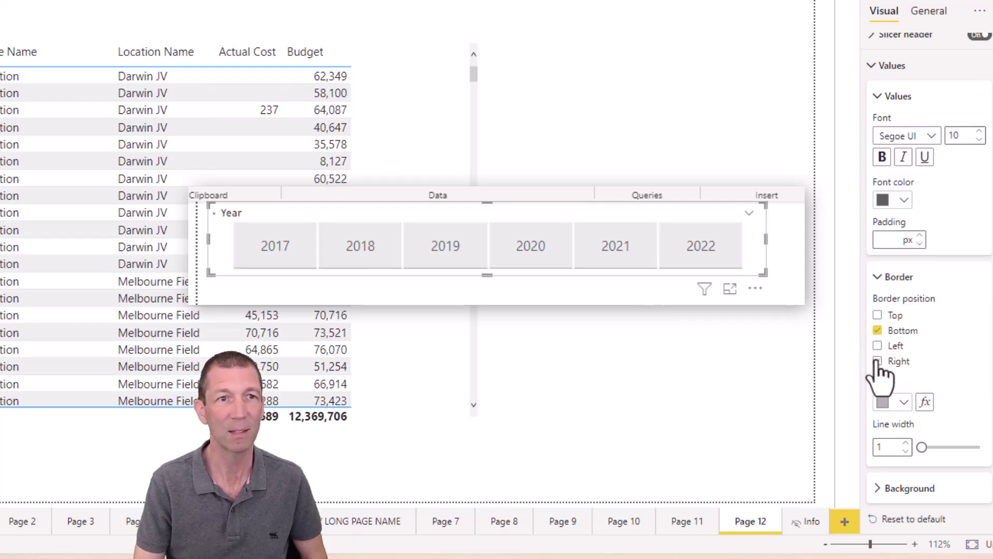
{"action": "left_click", "coordinate": [877, 362]}
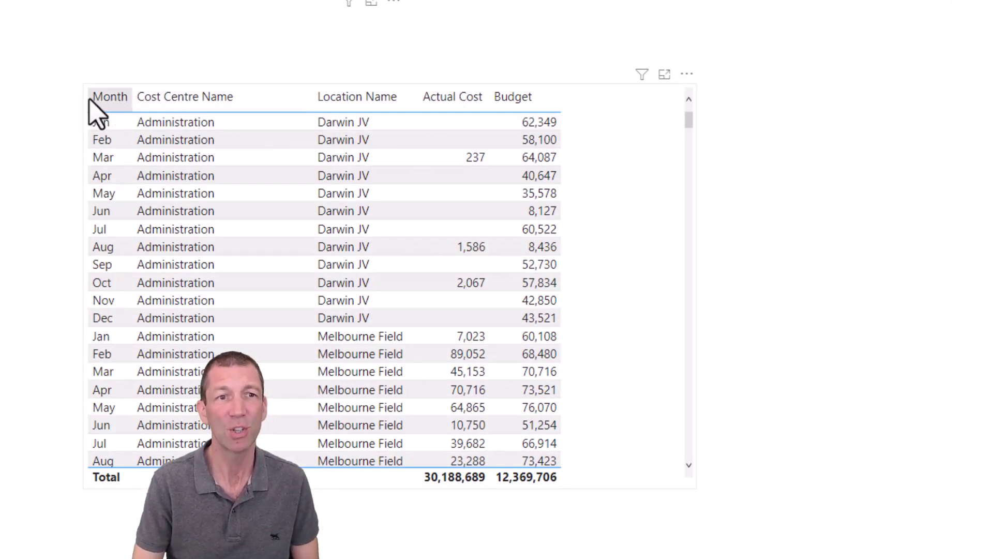
- Sort the cost table by Month, then by Actual Cost ascending as a secondary sort
{"action": "left_click", "coordinate": [110, 100]}
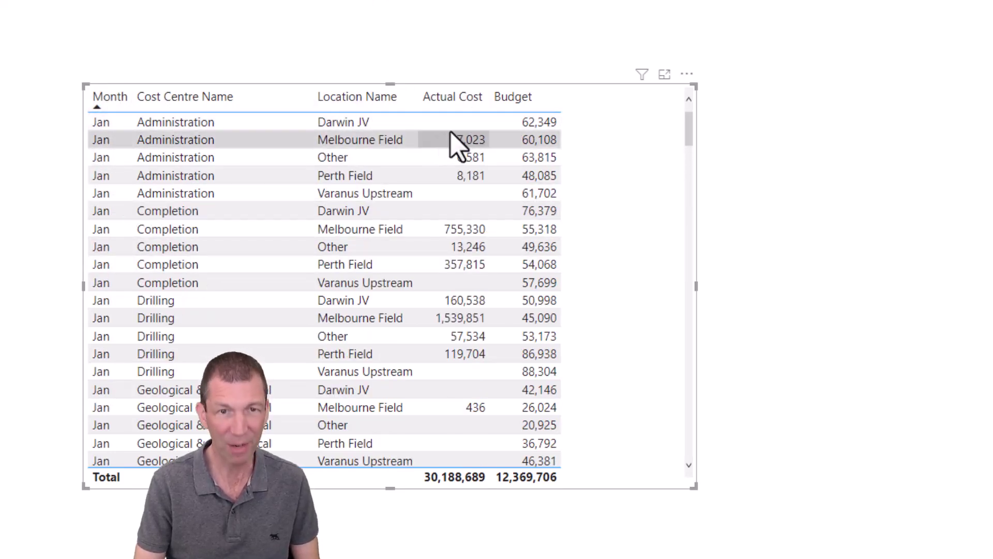
{"action": "left_click", "coordinate": [471, 104]}
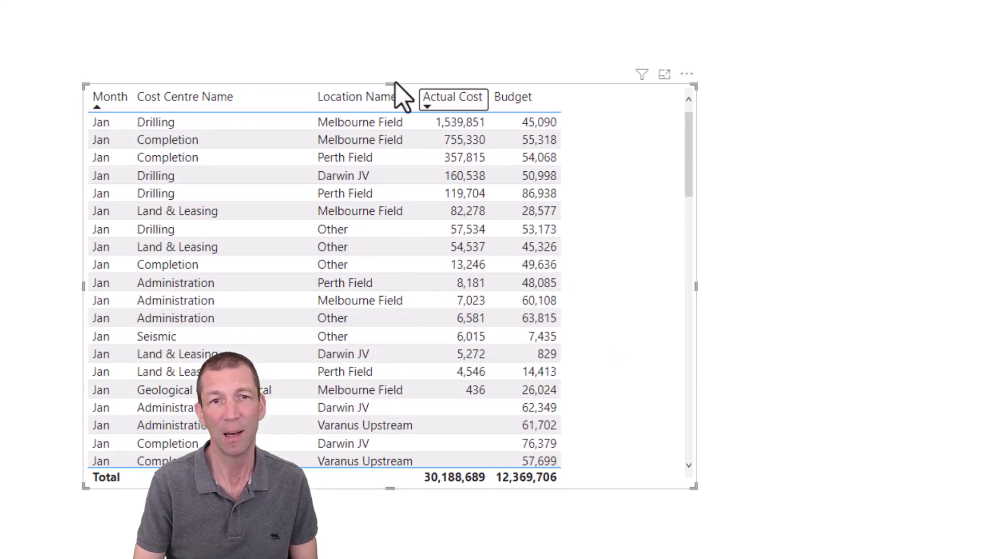
{"action": "left_click", "coordinate": [454, 106]}
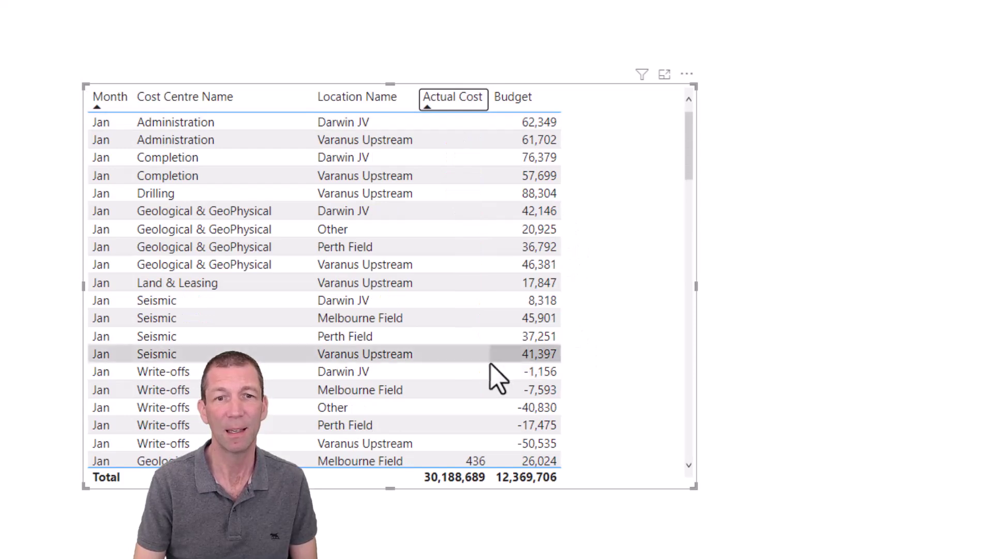
{"action": "scroll", "coordinate": [489, 377], "scroll_direction": "down", "scroll_amount": 3}
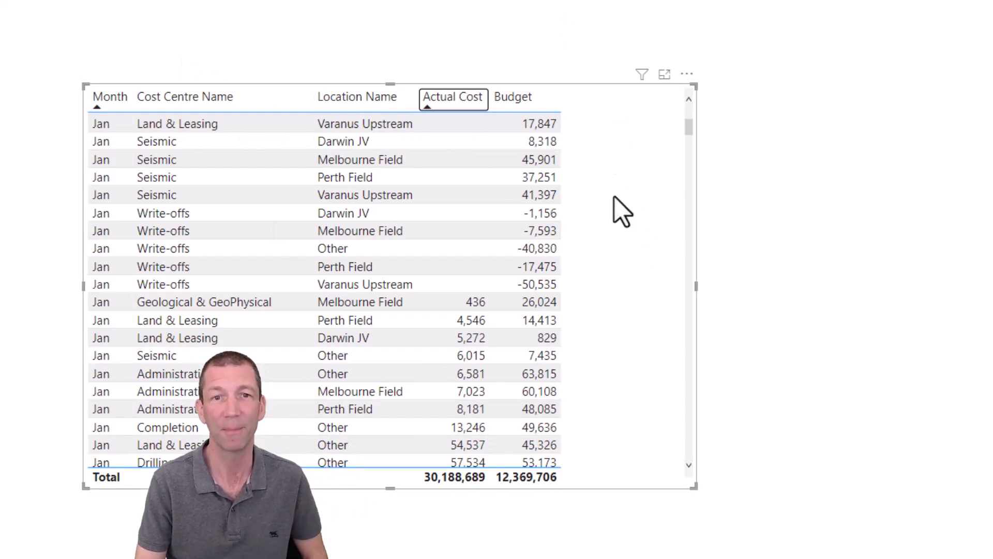
{"action": "scroll", "coordinate": [542, 237], "scroll_direction": "up", "scroll_amount": 1}
{"action": "scroll", "coordinate": [538, 254], "scroll_direction": "down", "scroll_amount": 1}
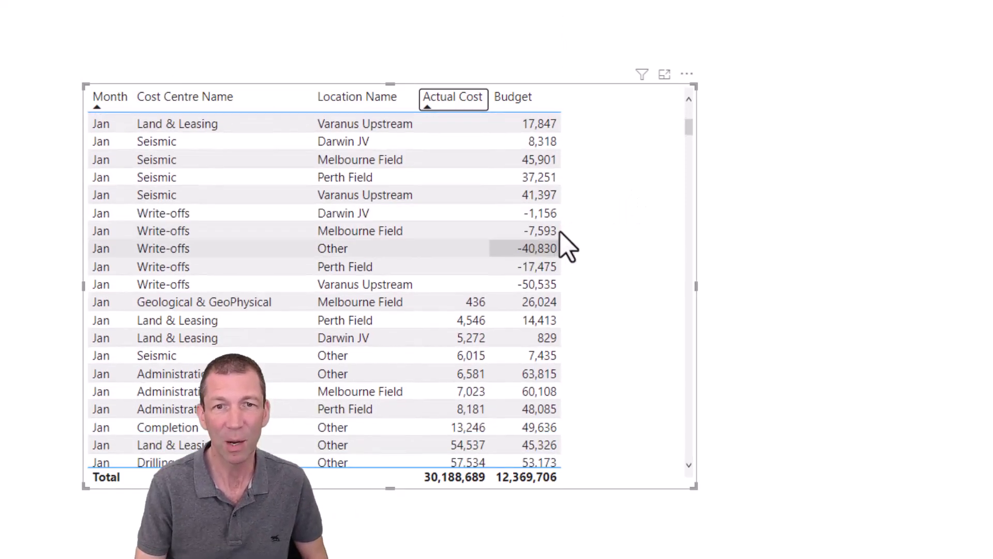
{"action": "scroll", "coordinate": [571, 244], "scroll_direction": "up", "scroll_amount": 4}
{"action": "scroll", "coordinate": [556, 289], "scroll_direction": "down", "scroll_amount": 1}
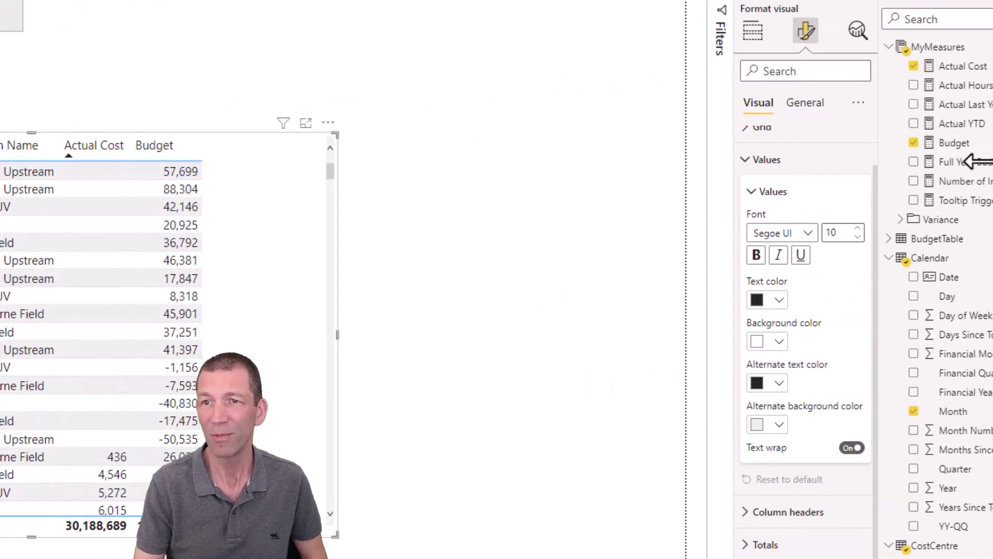
- Set the Budget measure's format code to #,#0;(#,#0);- so negatives show in brackets
{"action": "left_click", "coordinate": [956, 147]}
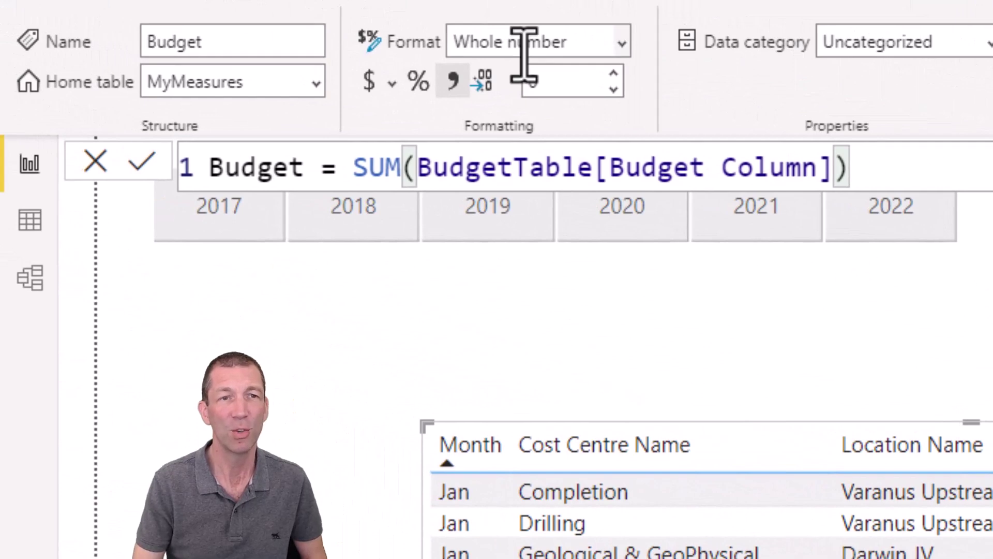
{"action": "left_click", "coordinate": [604, 47]}
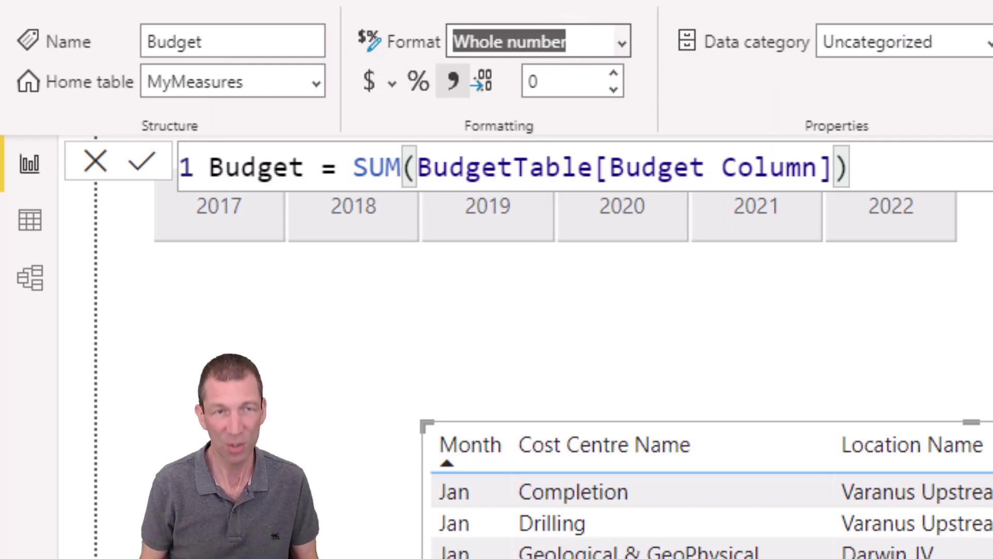
{"action": "type", "text": "#,#0;(#,#0"}
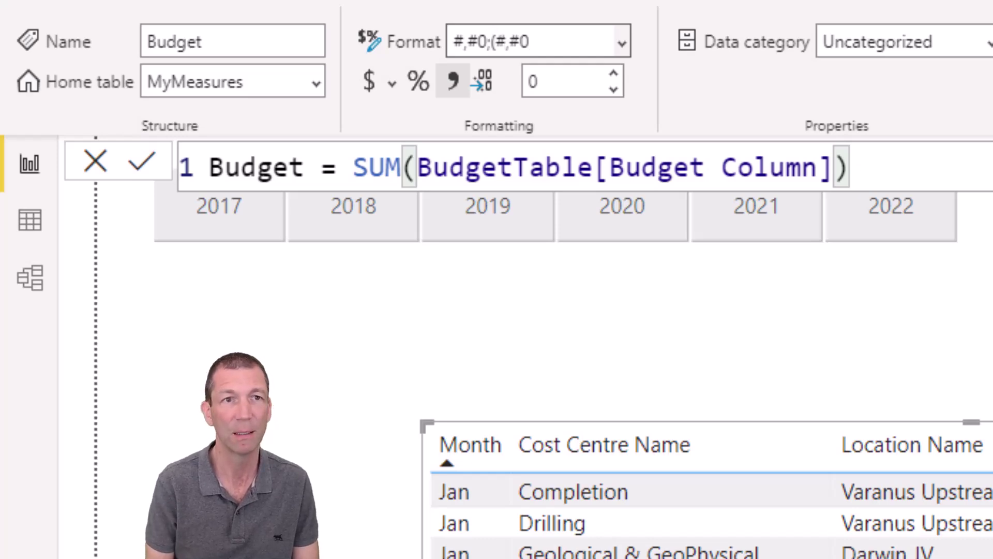
{"action": "left_click", "coordinate": [569, 38]}
{"action": "left_click", "coordinate": [585, 41]}
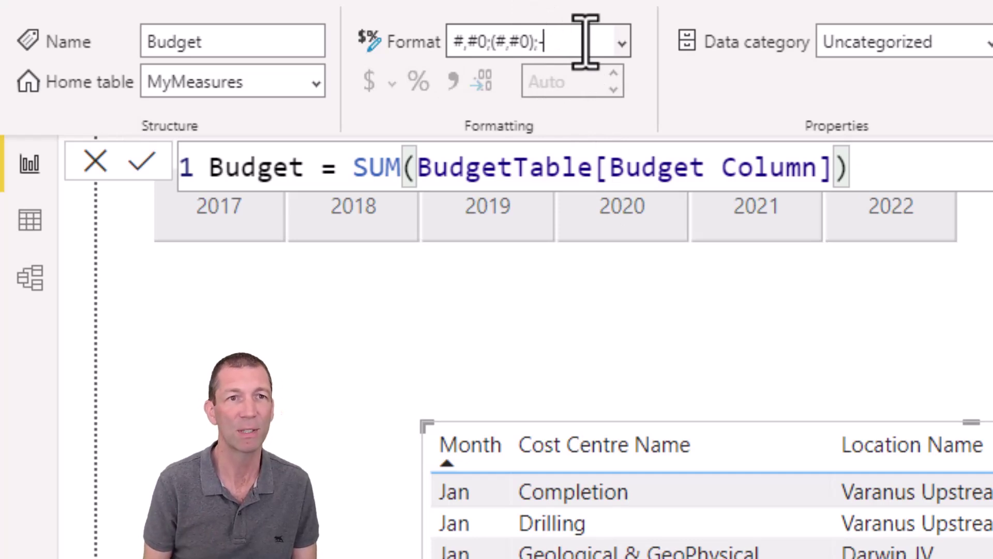
{"action": "triple_click", "coordinate": [585, 42]}
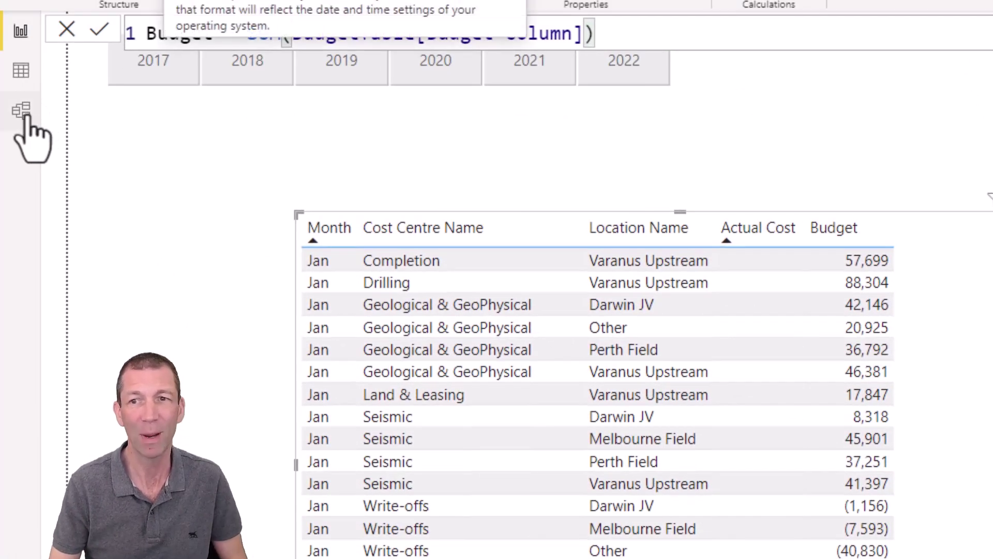
- Switch to Model view and show the Budget measure's properties with its #,#0;(#,#0);- format
{"action": "left_click", "coordinate": [25, 115]}
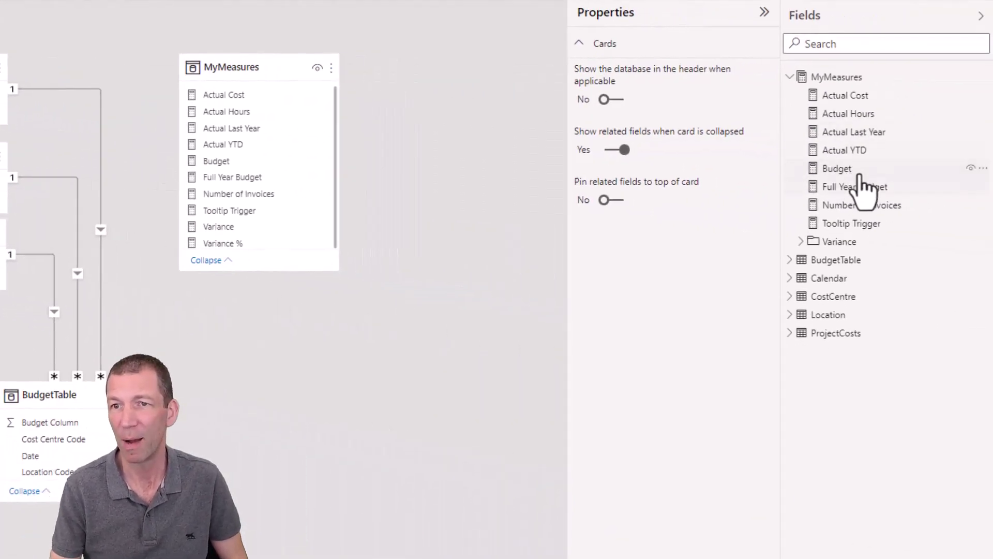
{"action": "left_click", "coordinate": [856, 169]}
{"action": "scroll", "coordinate": [688, 516], "scroll_direction": "down", "scroll_amount": 1}
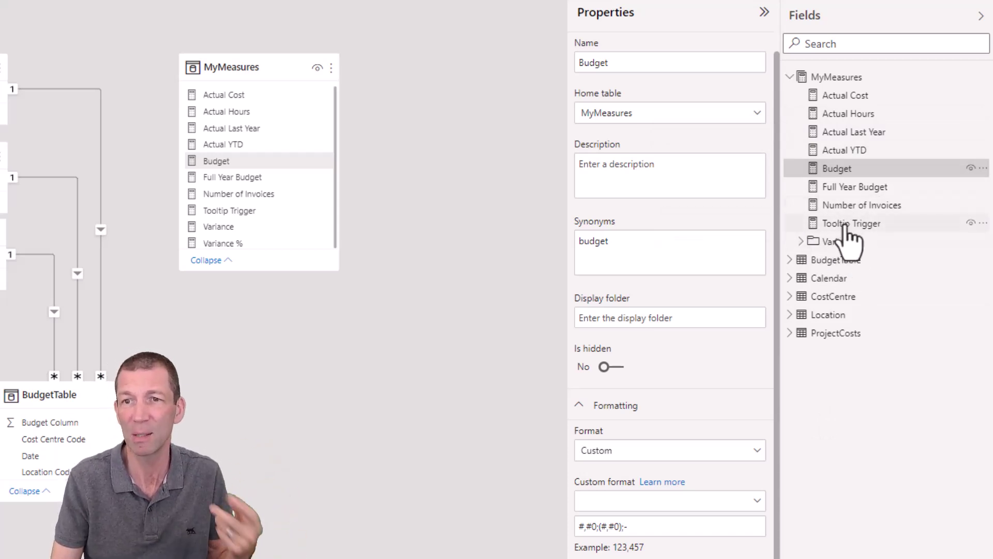
- Put the Number of Invoices and Tooltip Trigger measures into a new 'Helper Info' display folder
{"action": "left_click", "coordinate": [846, 228]}
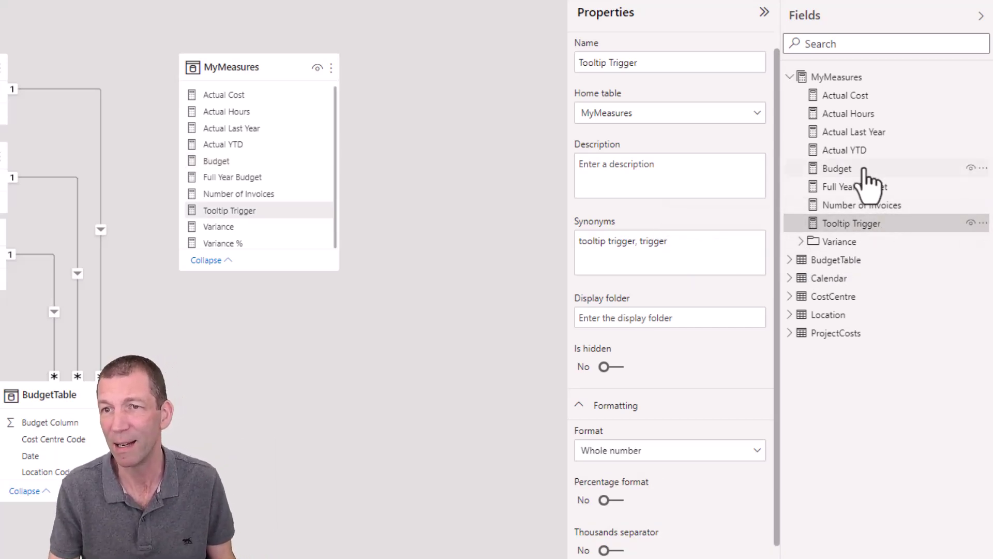
{"action": "left_click", "coordinate": [863, 205]}
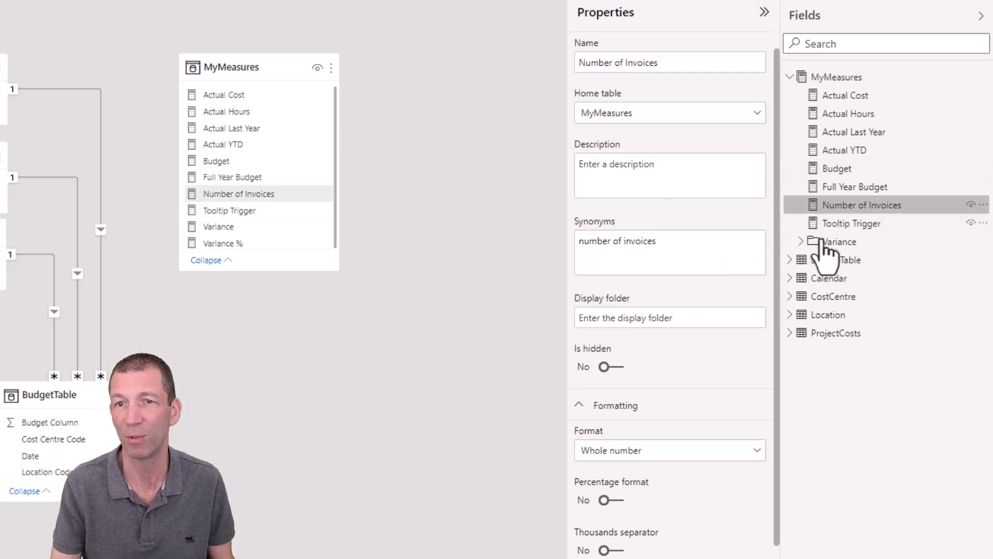
{"action": "left_click", "coordinate": [865, 227], "text": "ctrl"}
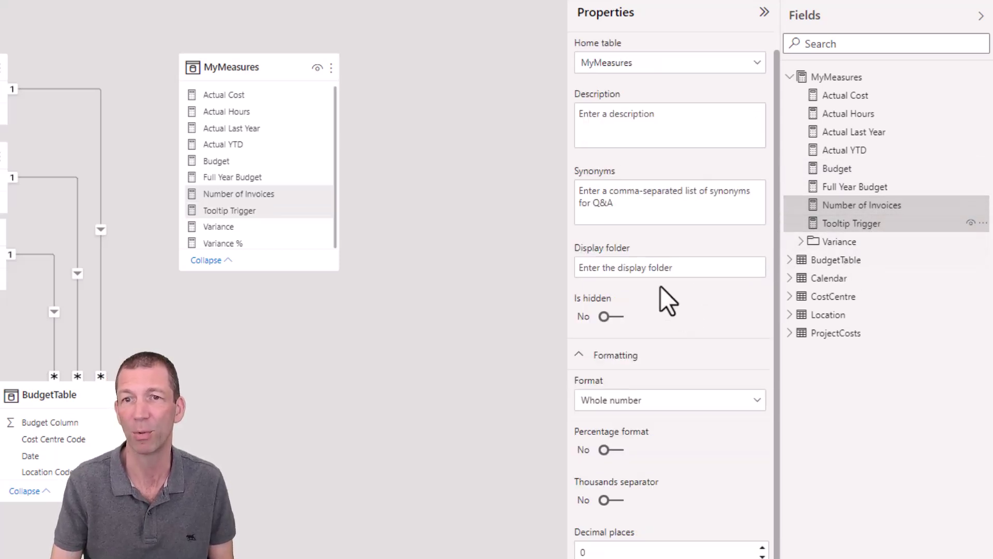
{"action": "left_click", "coordinate": [676, 268]}
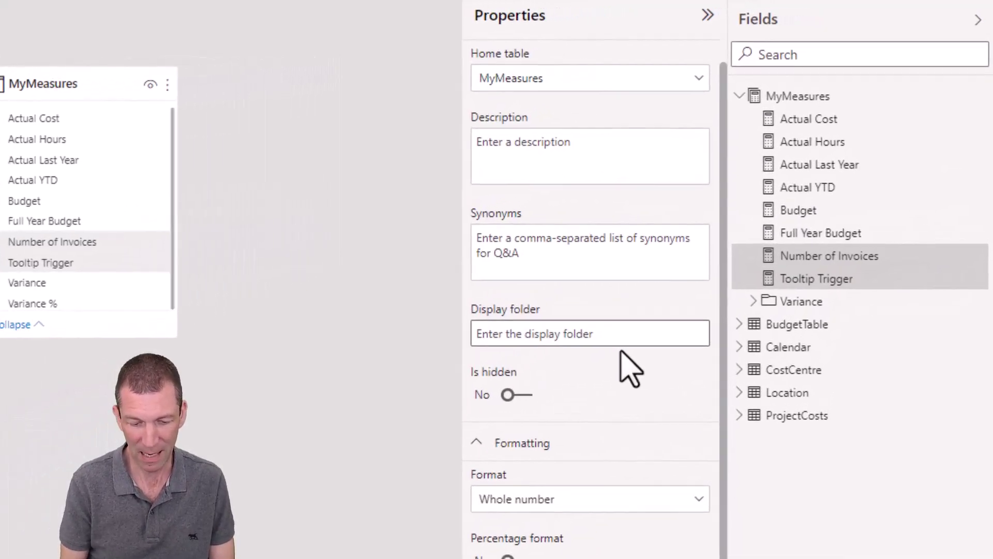
{"action": "type", "text": "Helper Info"}
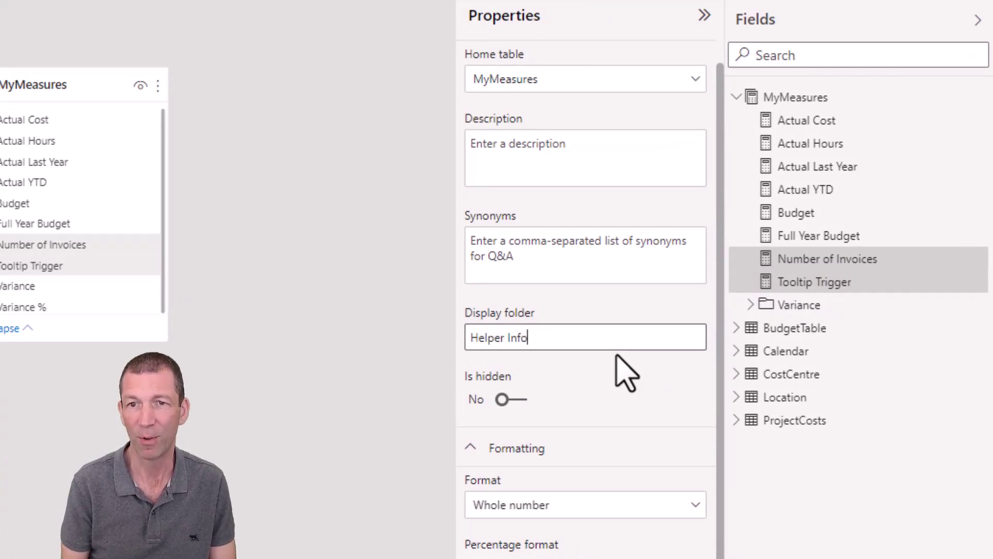
{"action": "key", "text": "Return"}
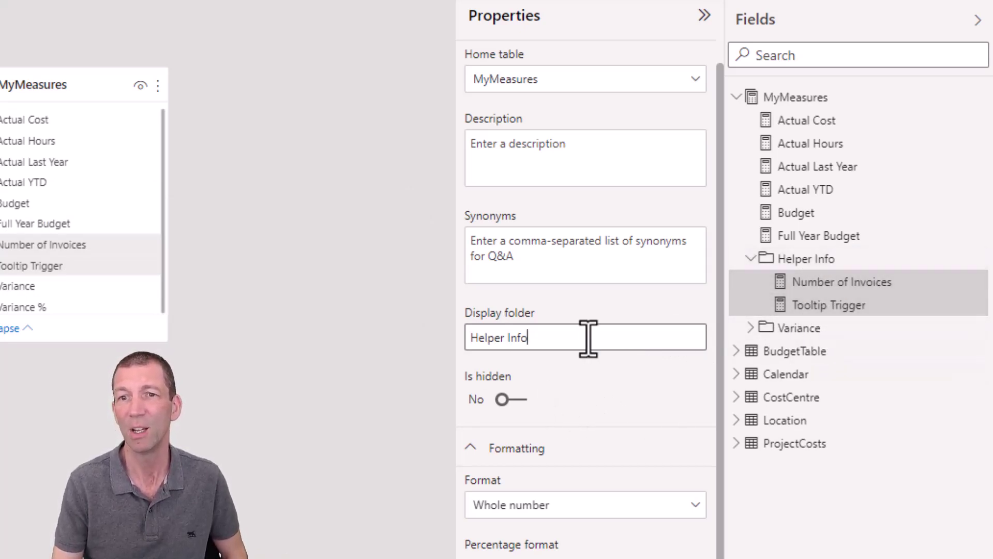
{"action": "triple_click", "coordinate": [509, 342]}
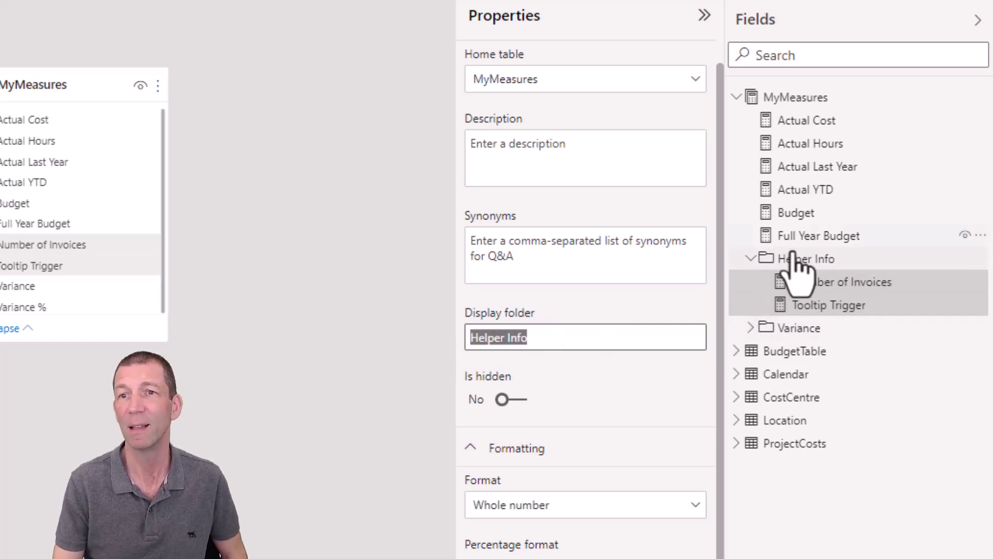
- Set BudgetTable's description to 'From Excel file on Team A SharePoint'
{"action": "left_click", "coordinate": [843, 282]}
{"action": "left_click", "coordinate": [573, 238]}
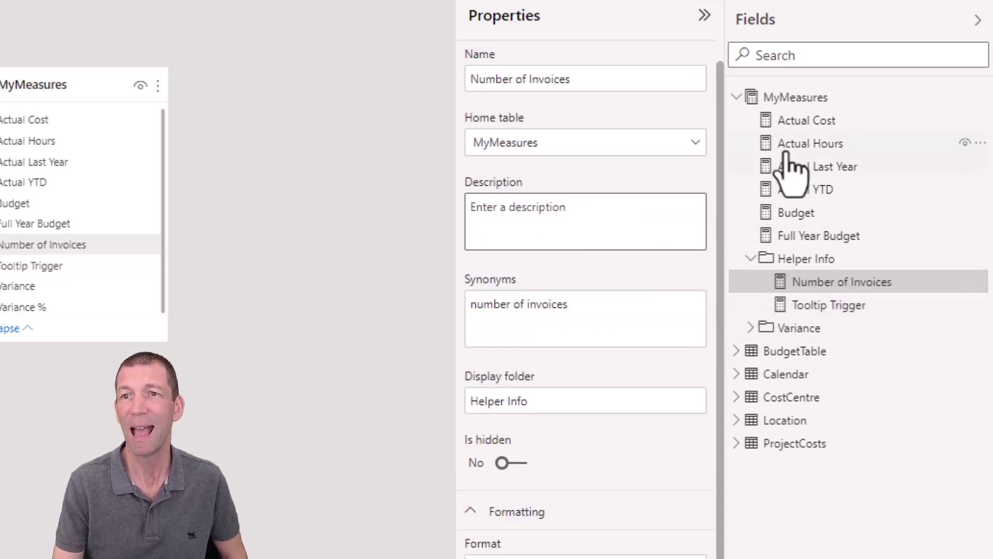
{"action": "left_click", "coordinate": [804, 356]}
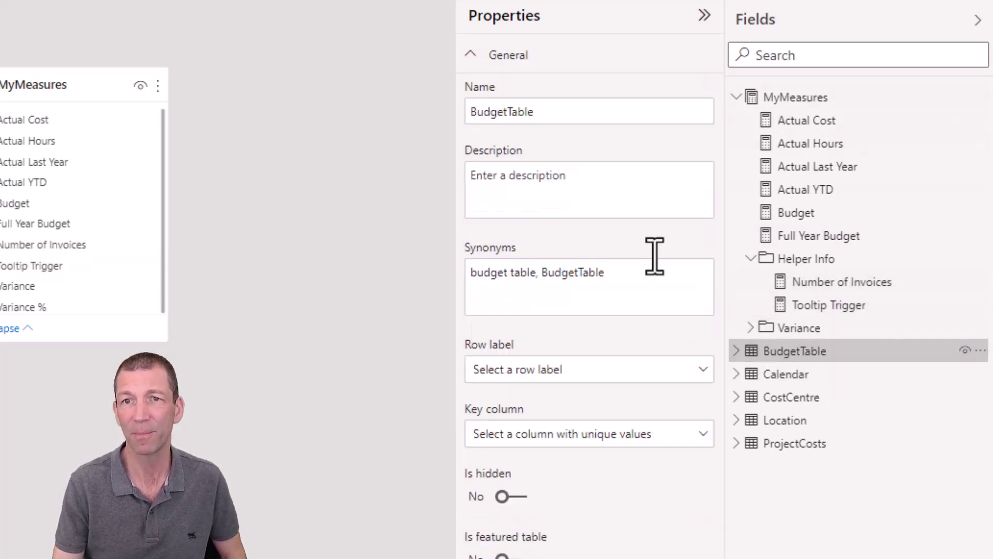
{"action": "left_click", "coordinate": [634, 188]}
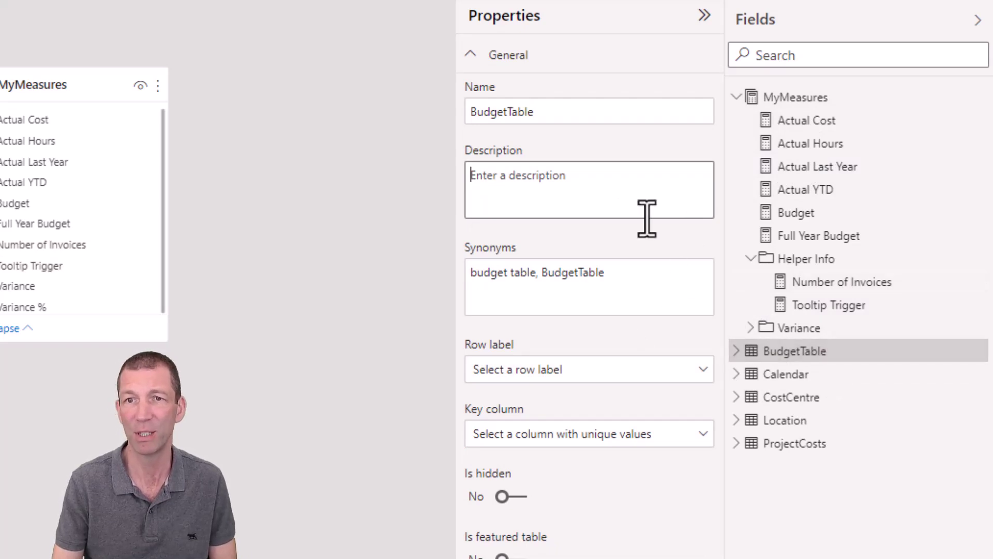
{"action": "type", "text": "From Excel file on Team A SharePoint"}
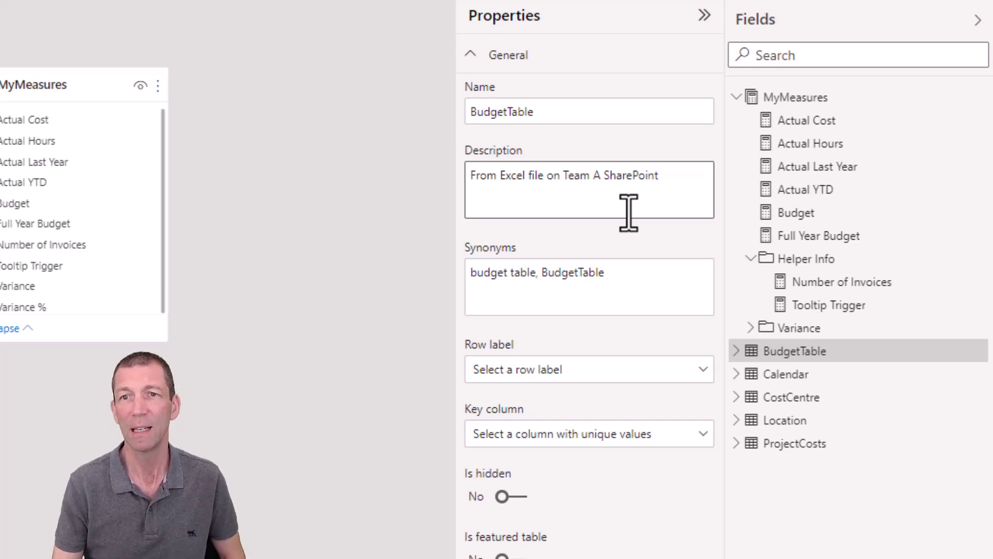
{"action": "left_click", "coordinate": [628, 212]}
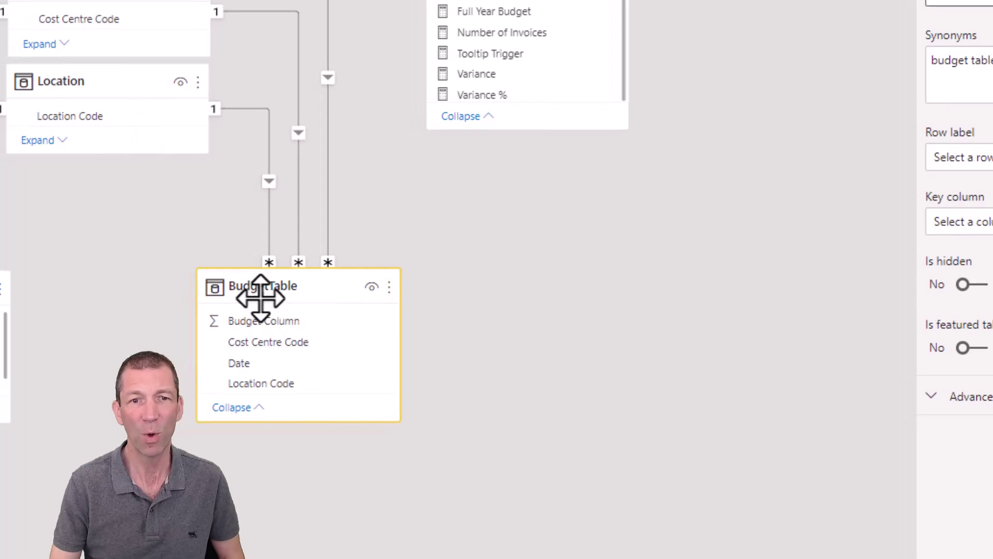
- Select the BudgetTable card in the model diagram
{"action": "mouse_move", "coordinate": [265, 288]}
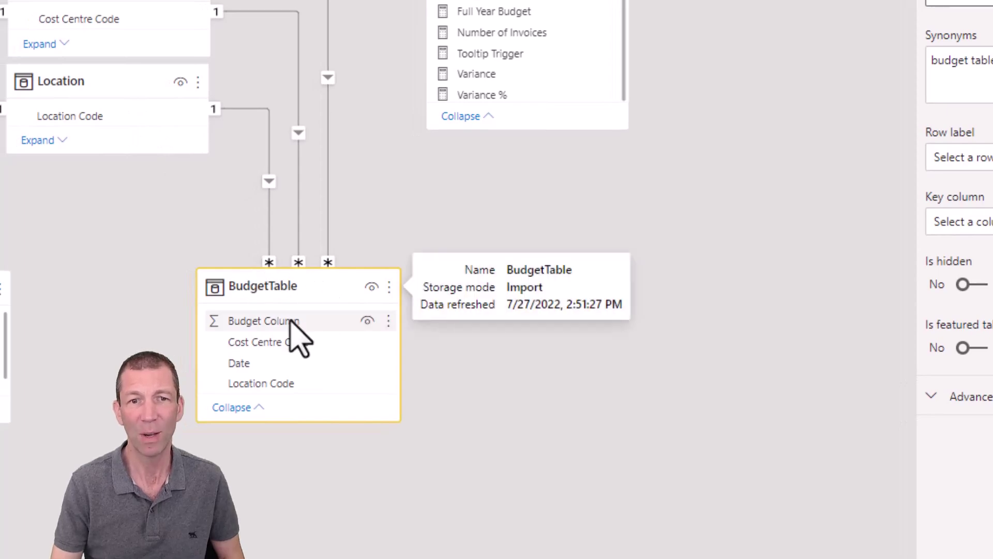
{"action": "left_click", "coordinate": [309, 279]}
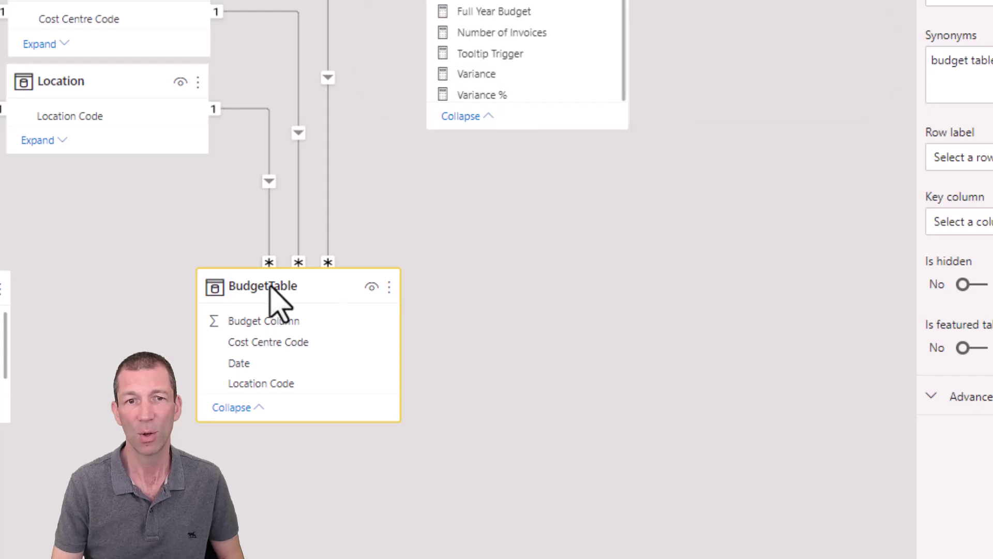
{"action": "mouse_move", "coordinate": [285, 277]}
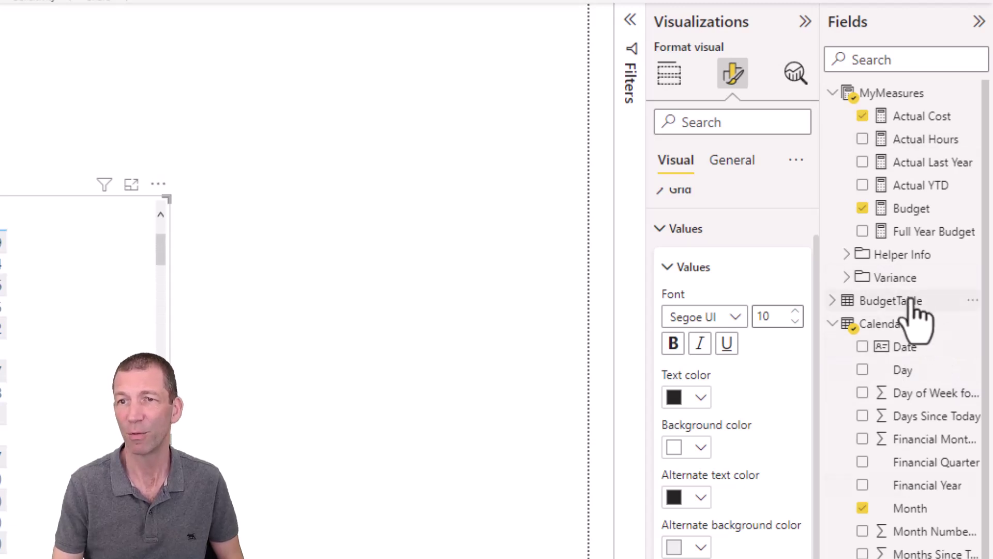
- Check that BudgetTable's info card in the report Fields list shows 'From Excel file on Team A SharePoint'
{"action": "mouse_move", "coordinate": [914, 306]}
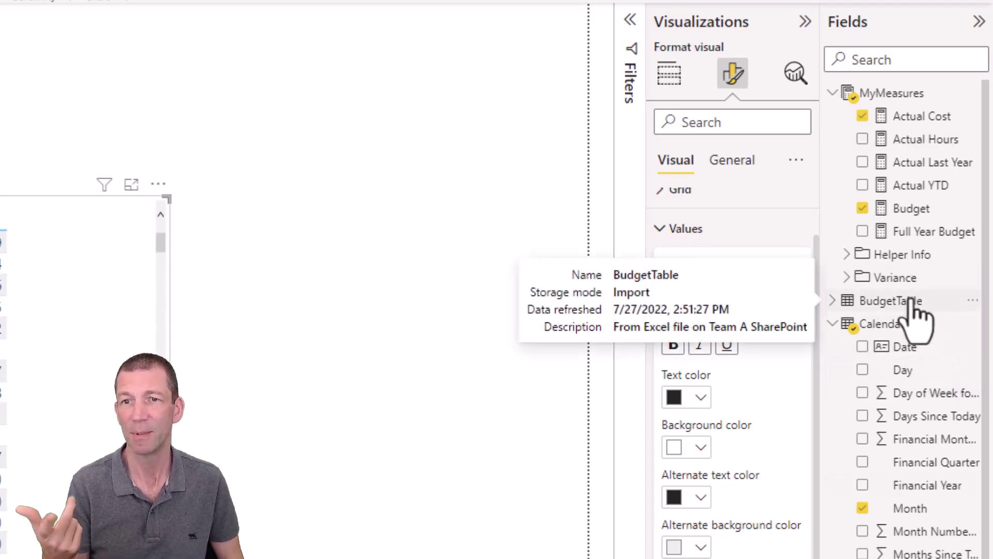